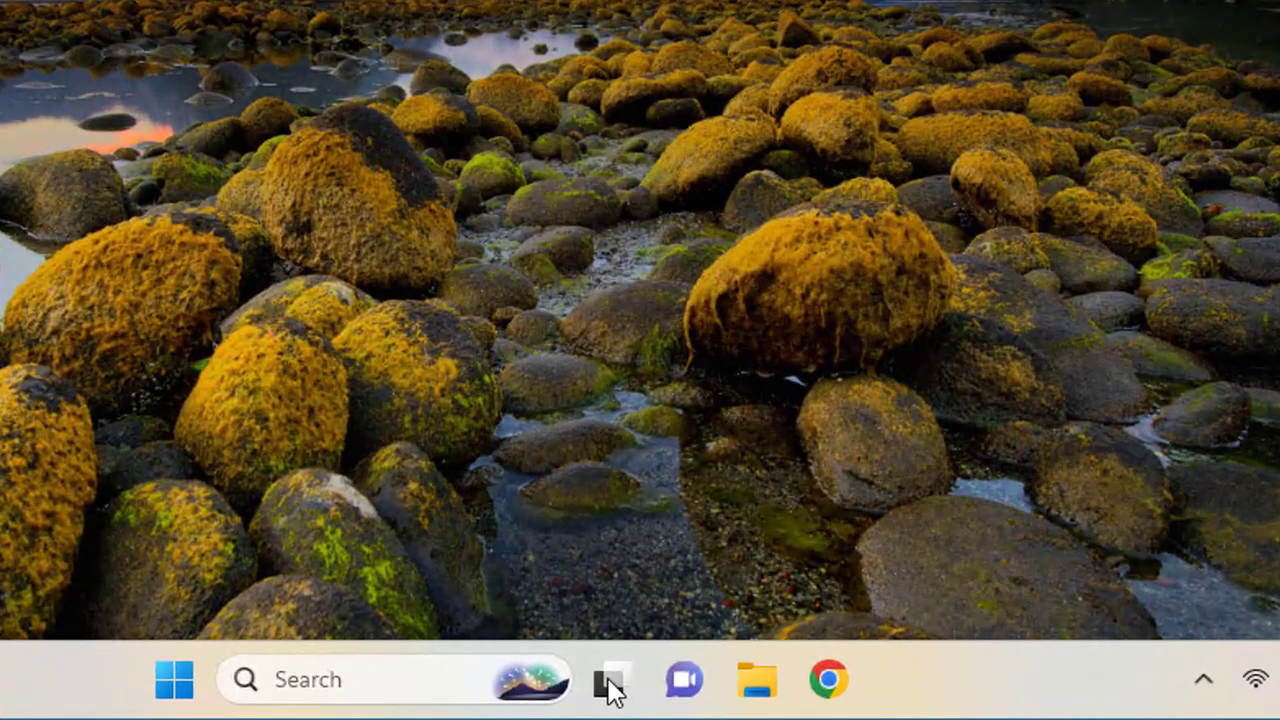
Step: Close the Testing Desktop in Task View, leaving only Desktop 1, and open the Search panel
{"action": "left_click", "coordinate": [610, 685]}
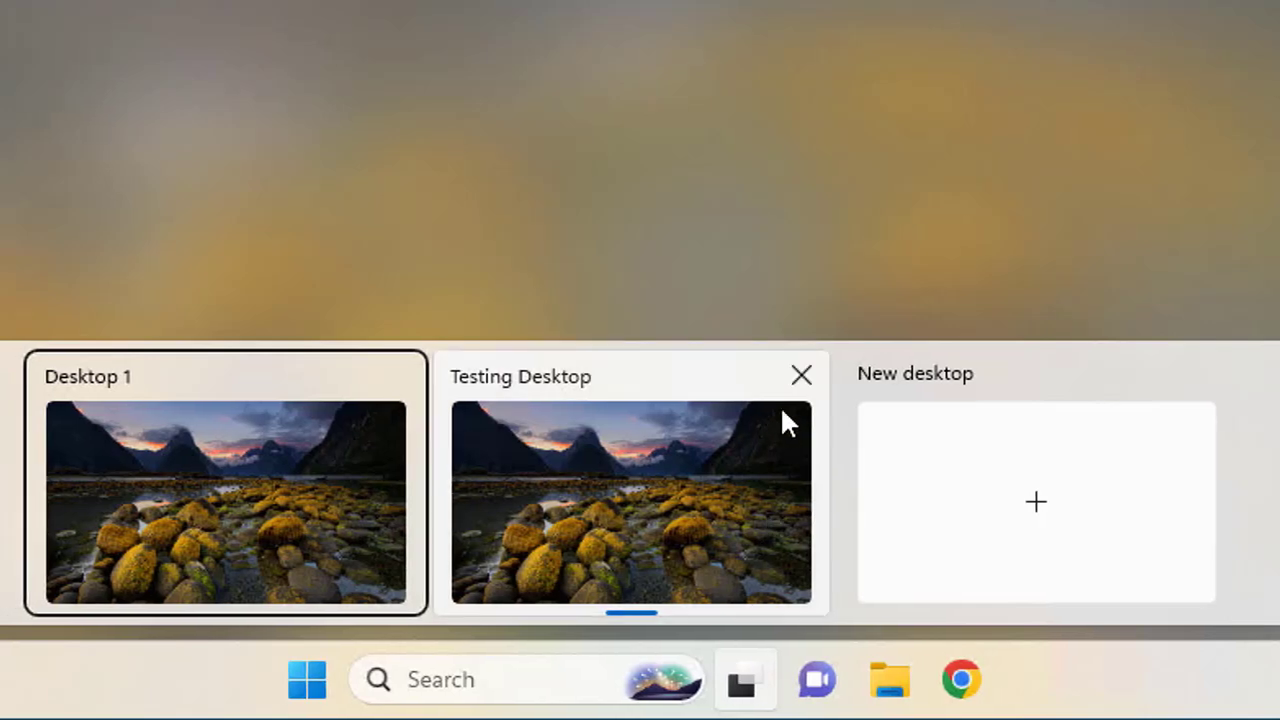
{"action": "left_click", "coordinate": [790, 388]}
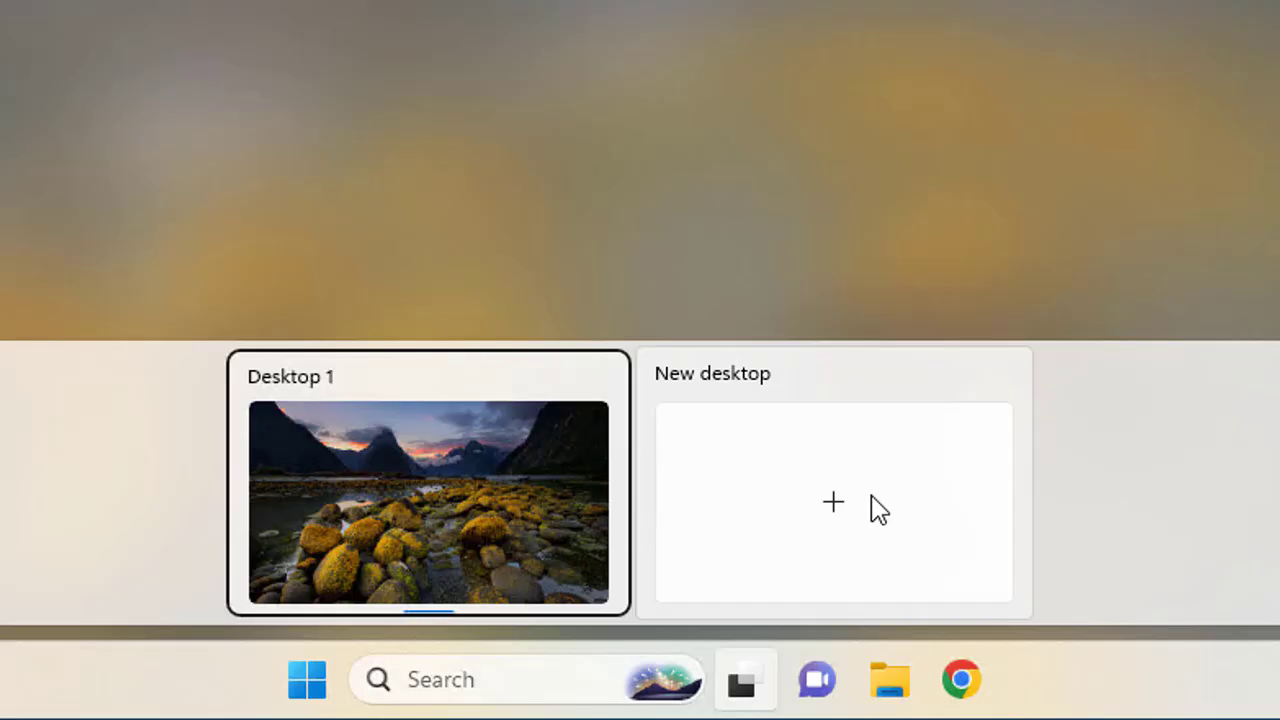
{"action": "left_click", "coordinate": [474, 689]}
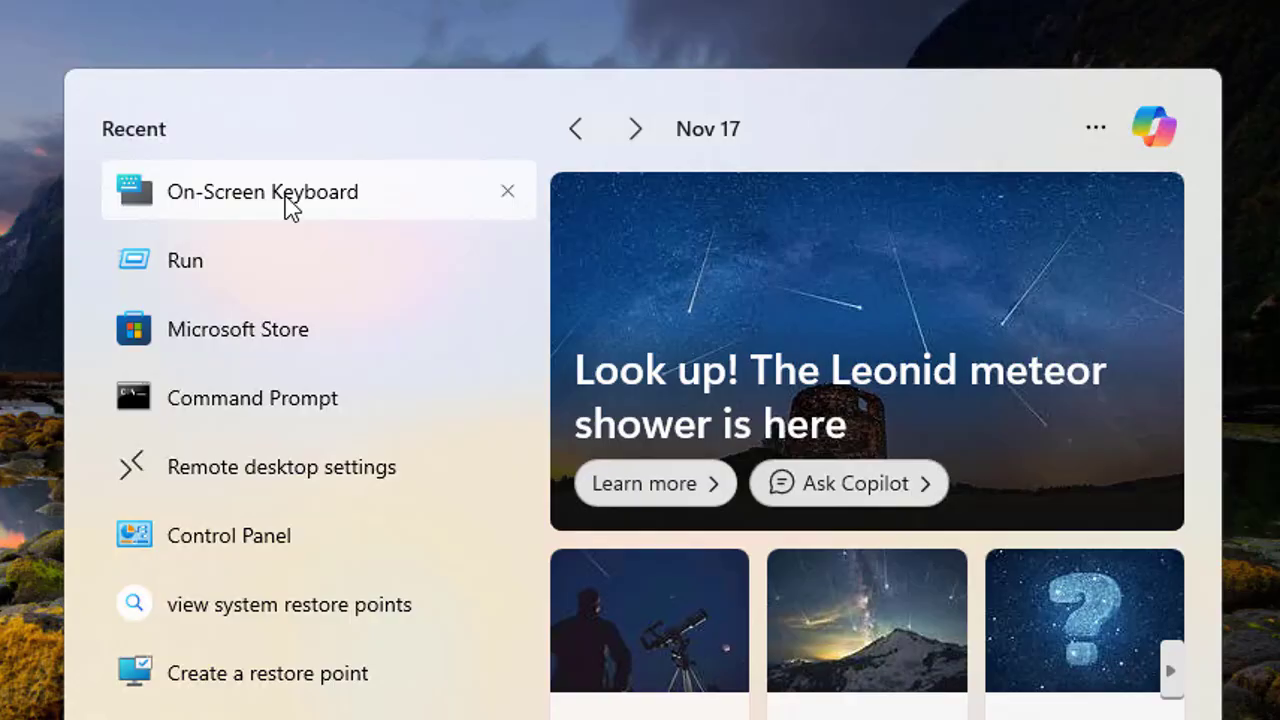
Step: Launch the On-Screen Keyboard from recent items and use its Win+Tab keys to show Task View
{"action": "left_click", "coordinate": [214, 205]}
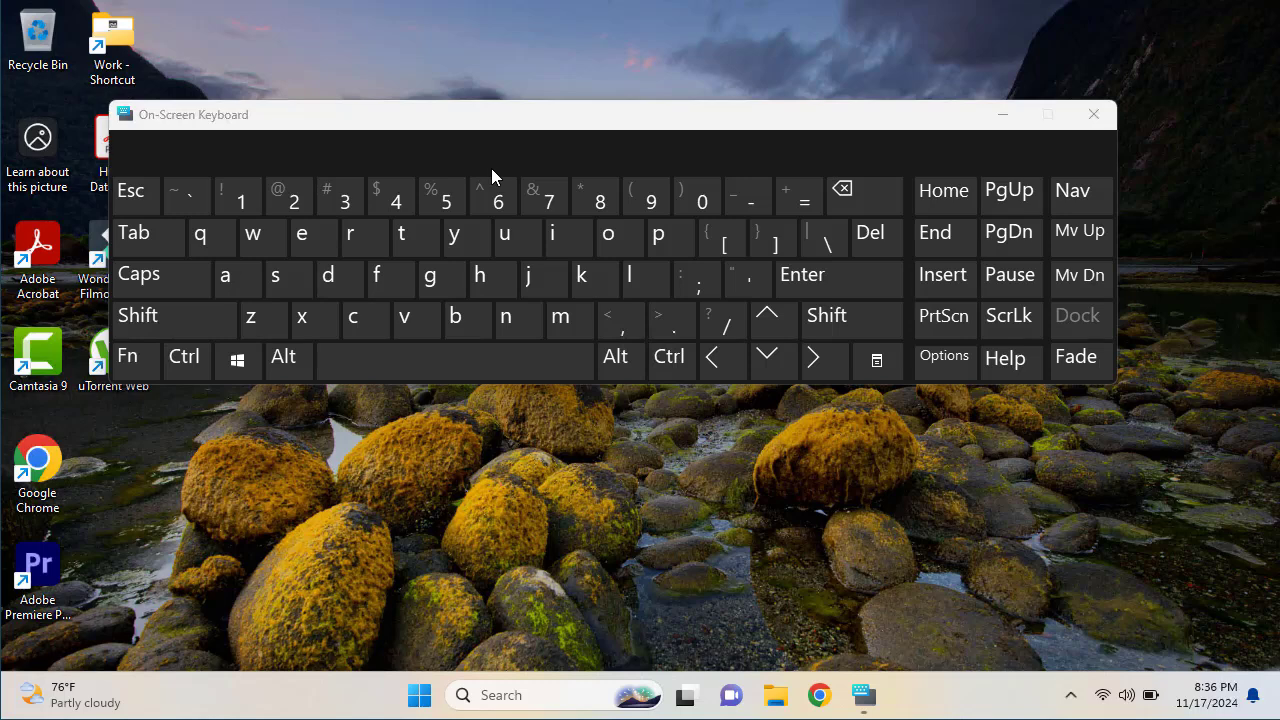
{"action": "left_click", "coordinate": [240, 365]}
{"action": "left_click", "coordinate": [150, 240]}
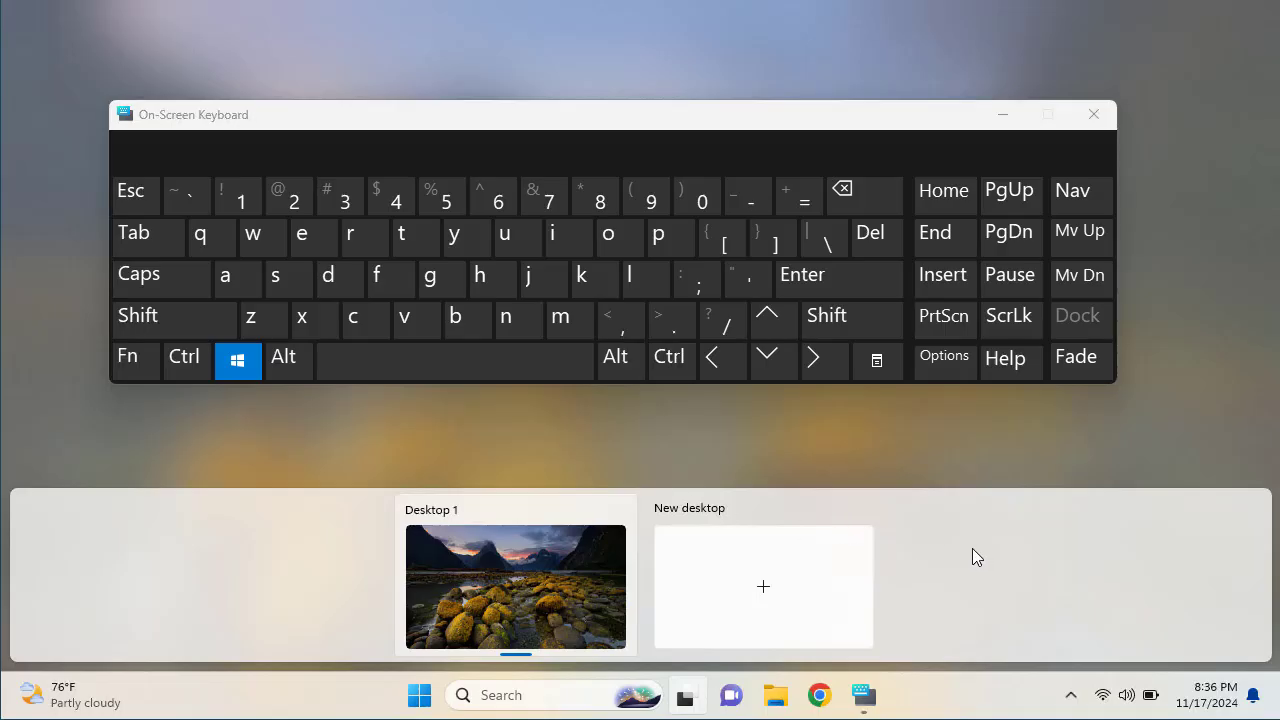
Step: Add a new virtual desktop, Desktop 2, in Task View and make it the active desktop
{"action": "left_click", "coordinate": [764, 578]}
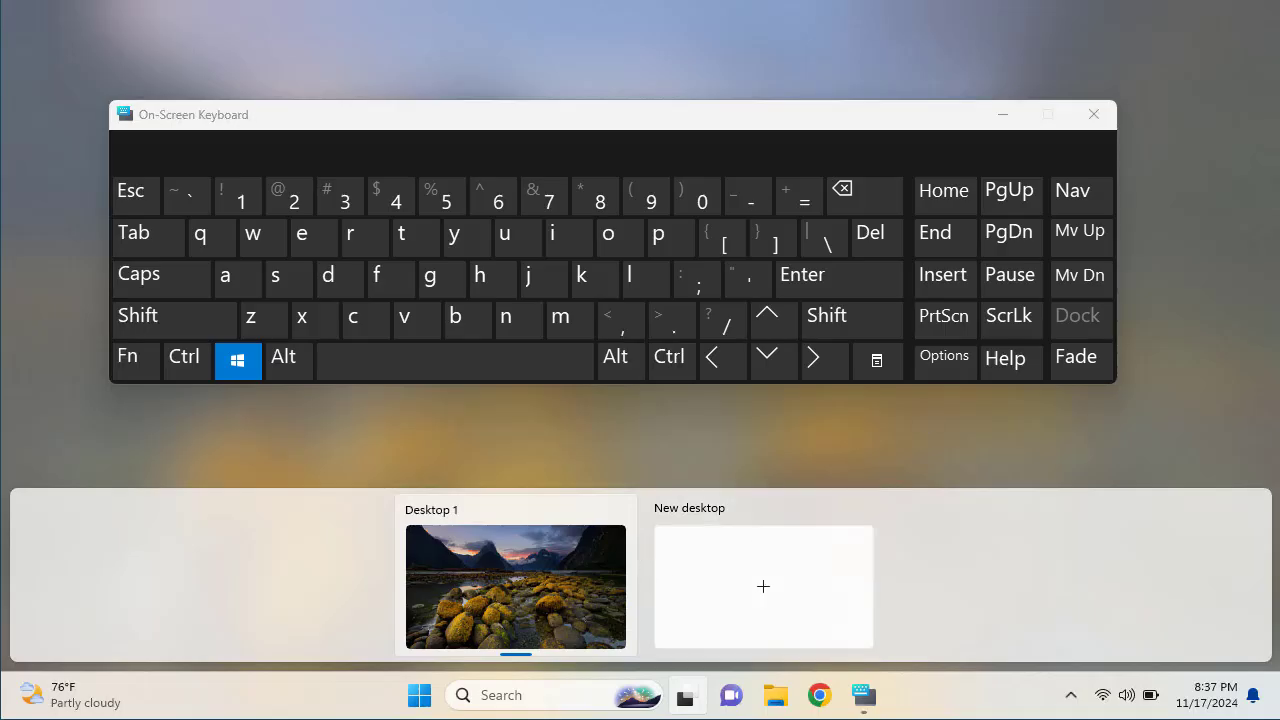
{"action": "left_click", "coordinate": [766, 592]}
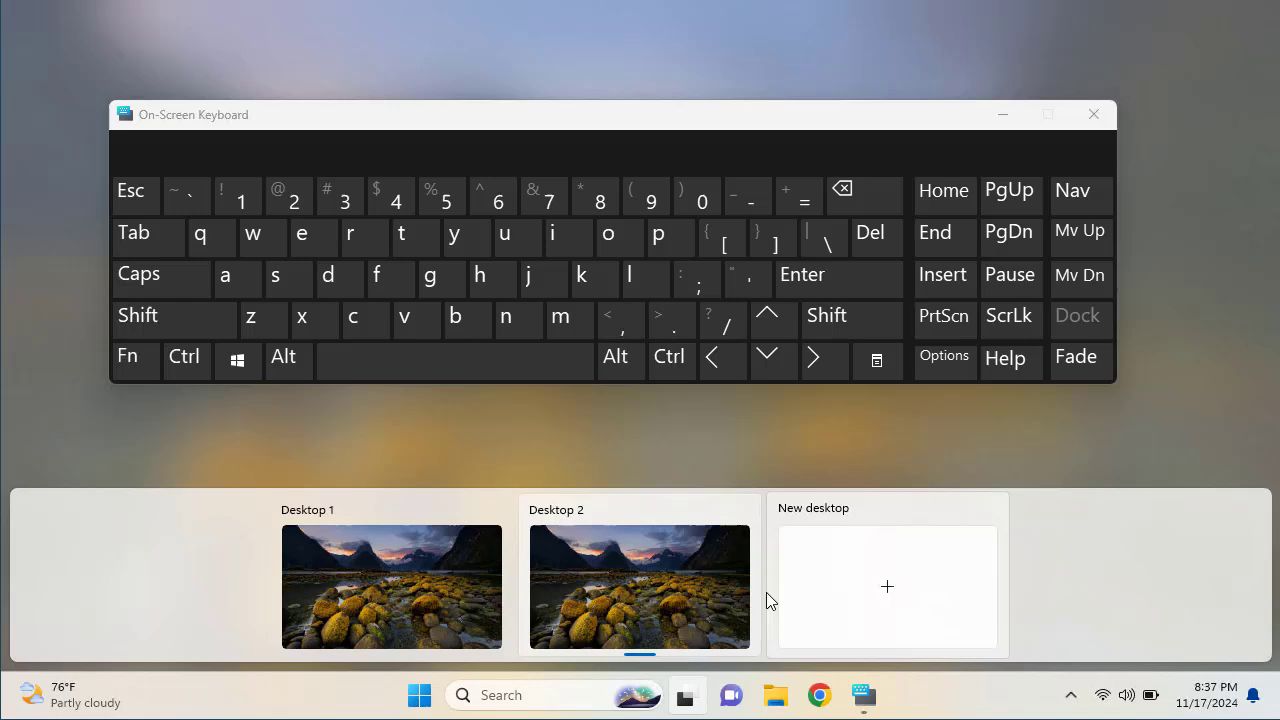
{"action": "left_click", "coordinate": [694, 597]}
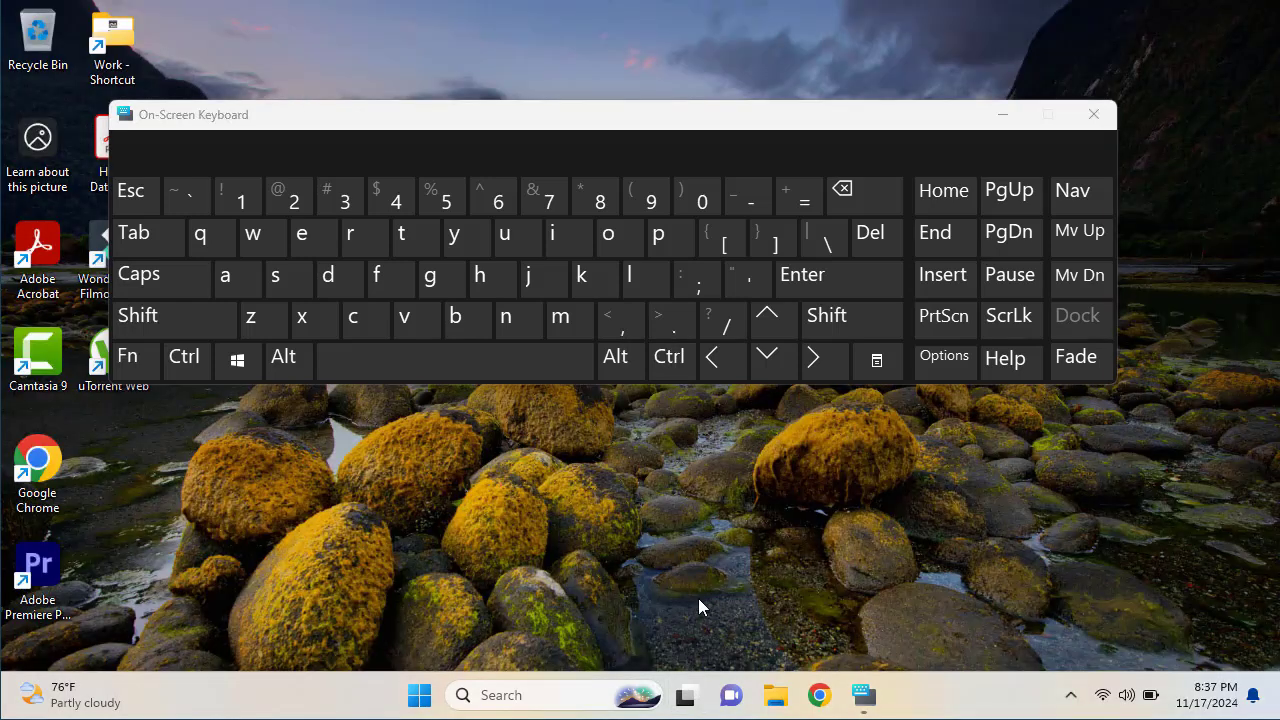
{"action": "mouse_move", "coordinate": [685, 695]}
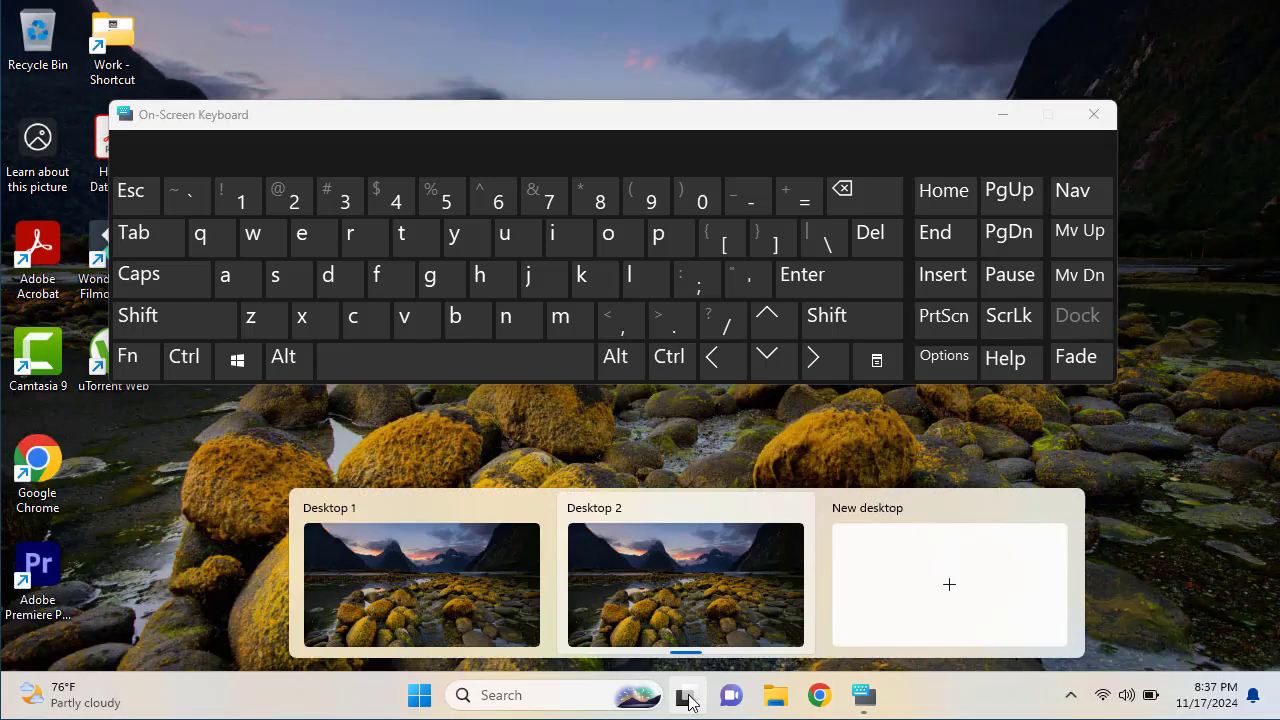
{"action": "left_click", "coordinate": [693, 590]}
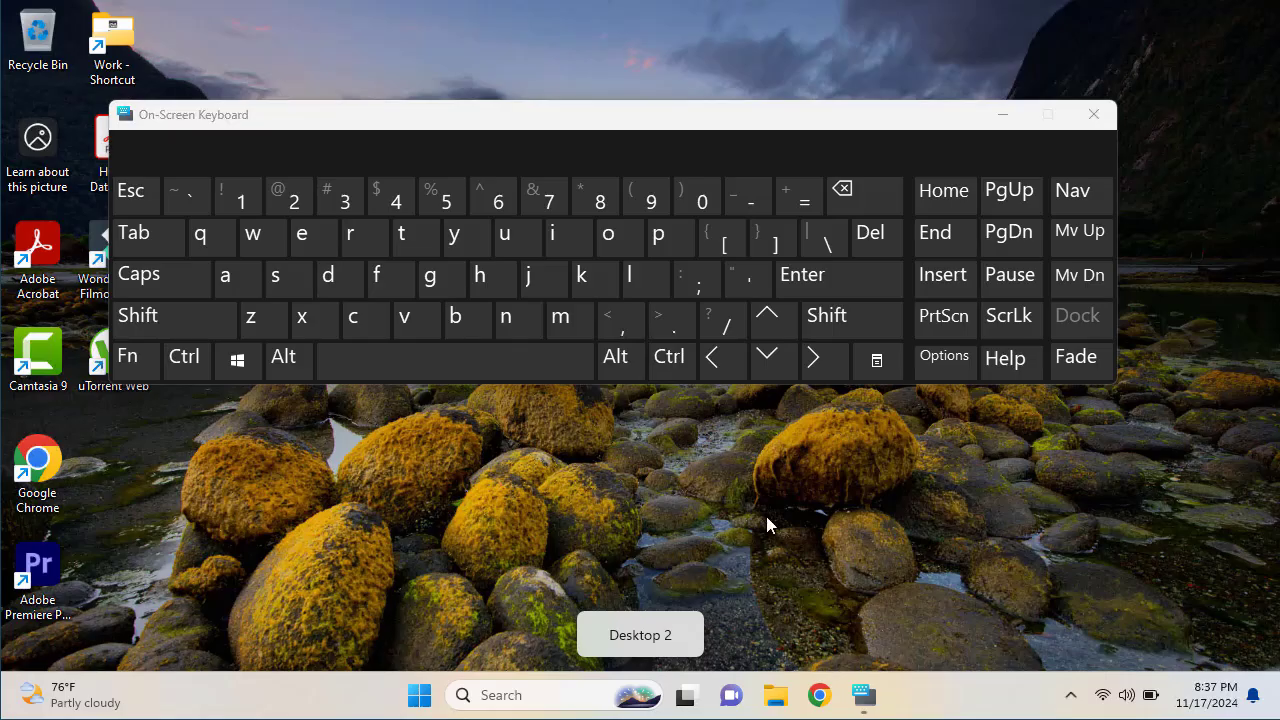
Step: Minimise the On-Screen Keyboard and turn off Show desktop icons from the desktop's View menu
{"action": "right_click", "coordinate": [752, 476]}
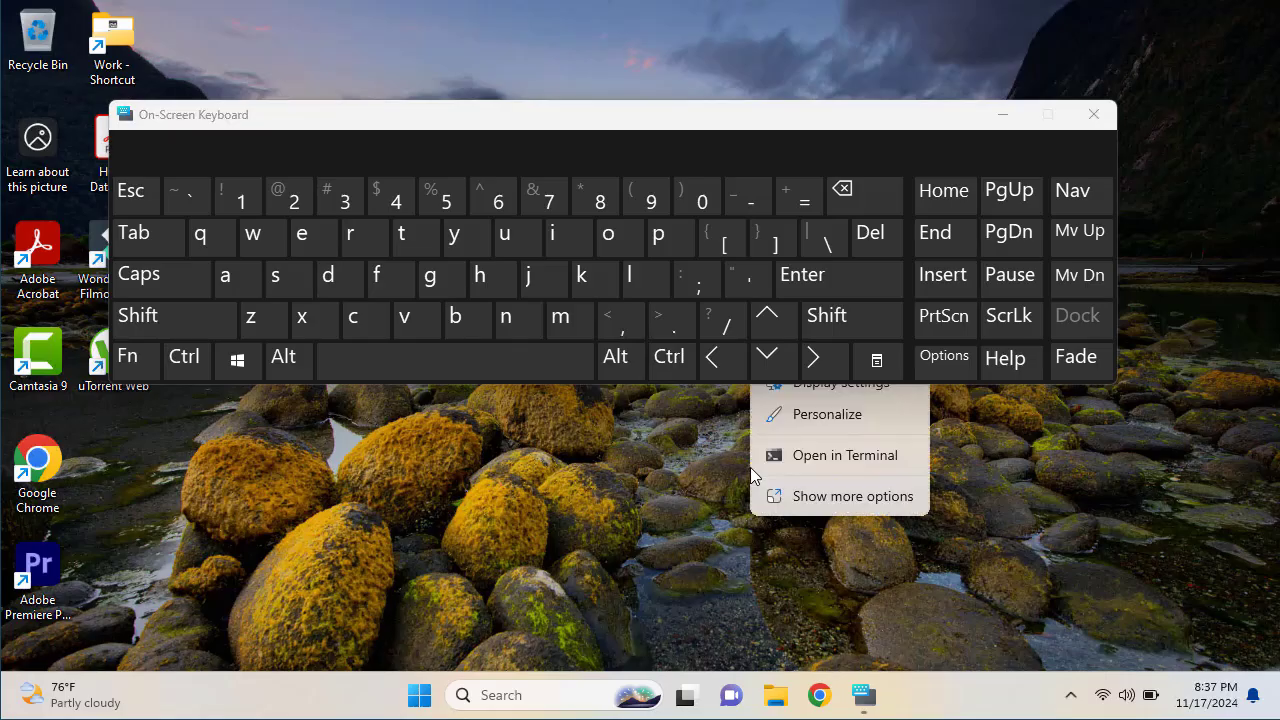
{"action": "left_click", "coordinate": [1002, 120]}
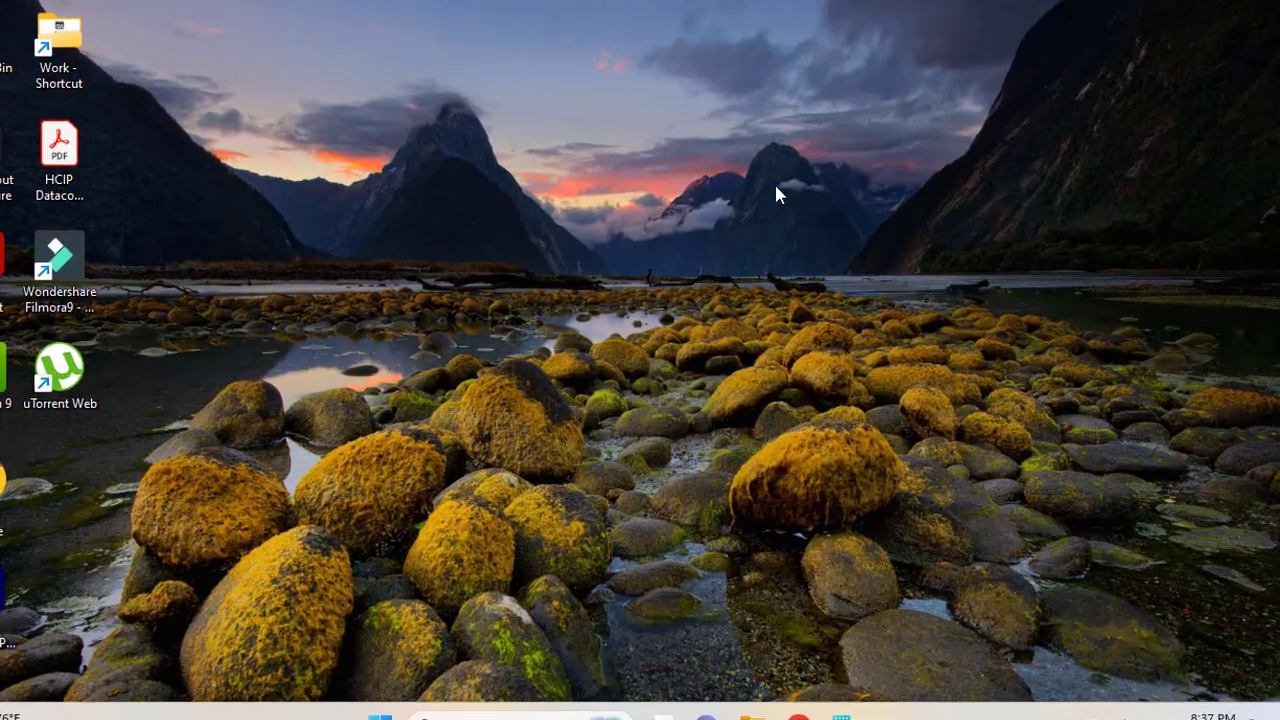
{"action": "right_click", "coordinate": [752, 216]}
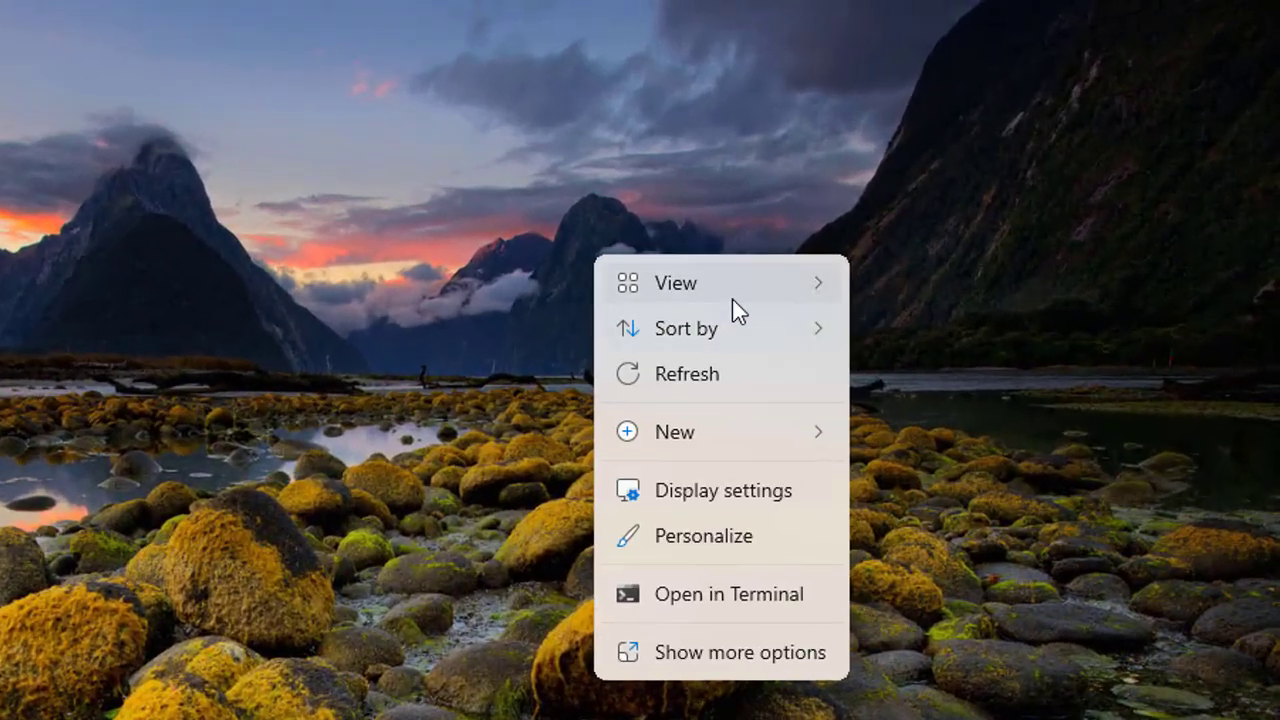
{"action": "mouse_move", "coordinate": [732, 299]}
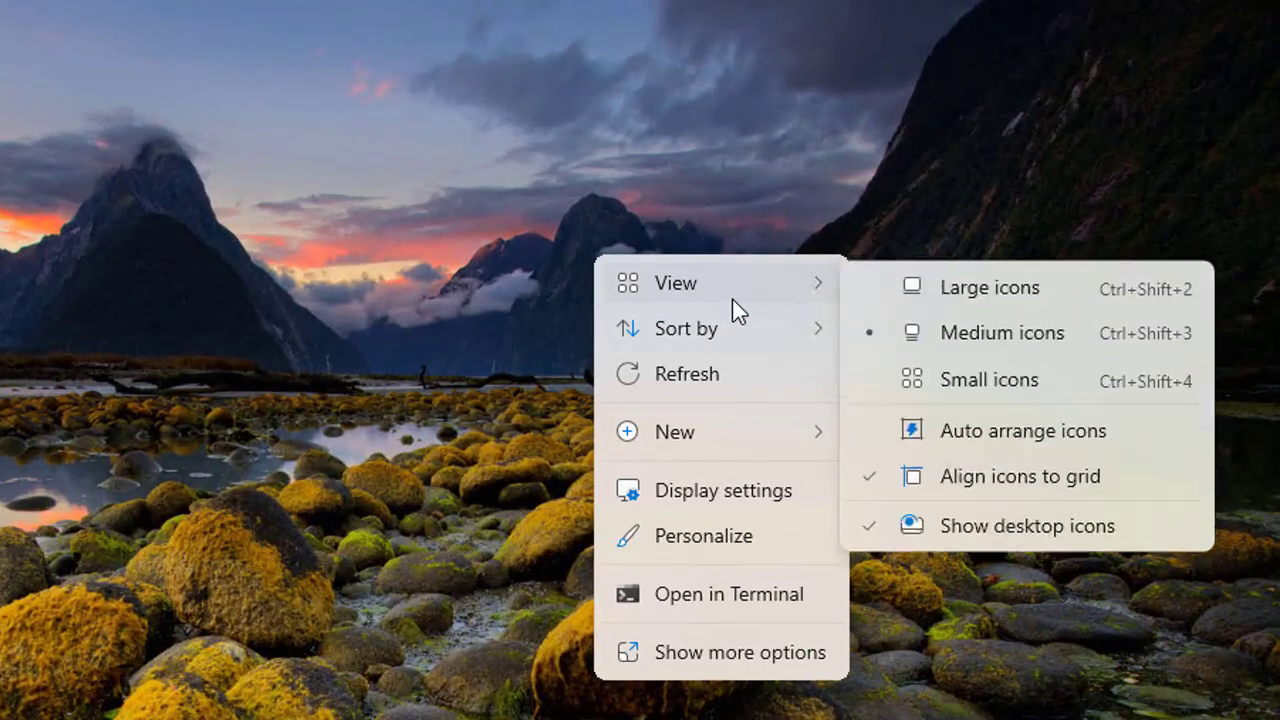
{"action": "left_click", "coordinate": [1004, 528]}
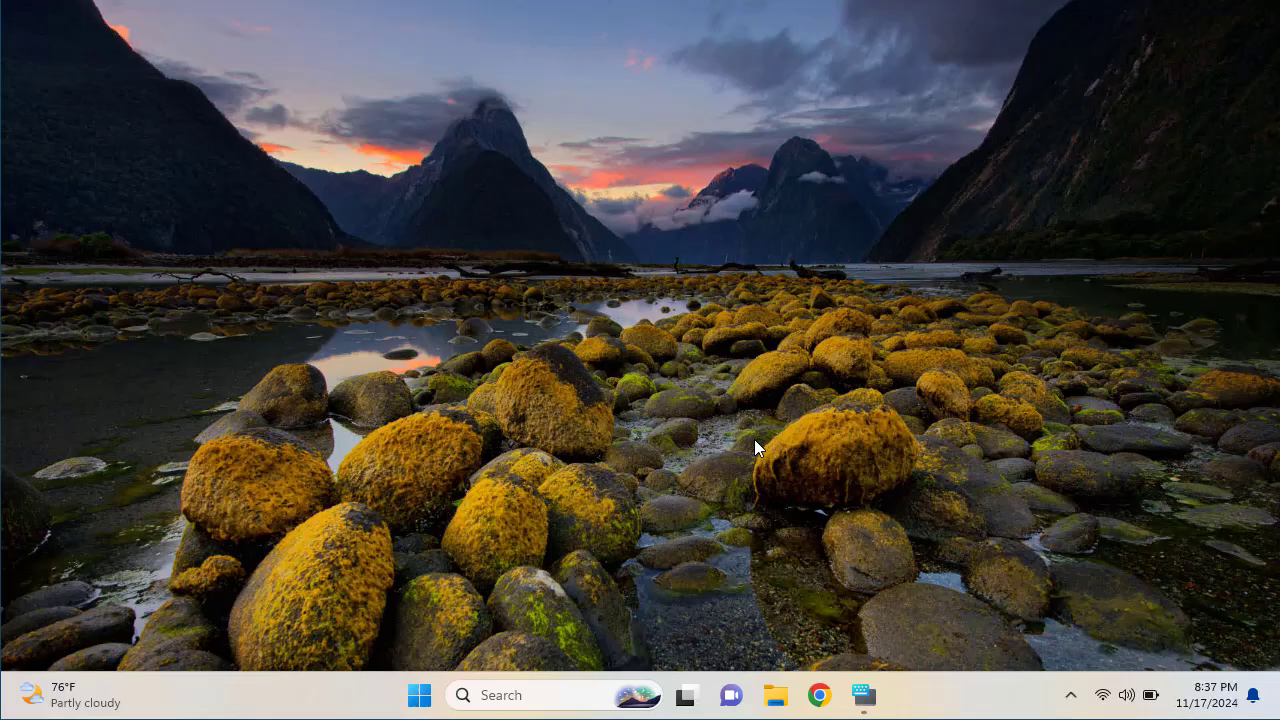
Step: Switch to Desktop 1 and then back to Desktop 2 using Task View
{"action": "left_click", "coordinate": [685, 695]}
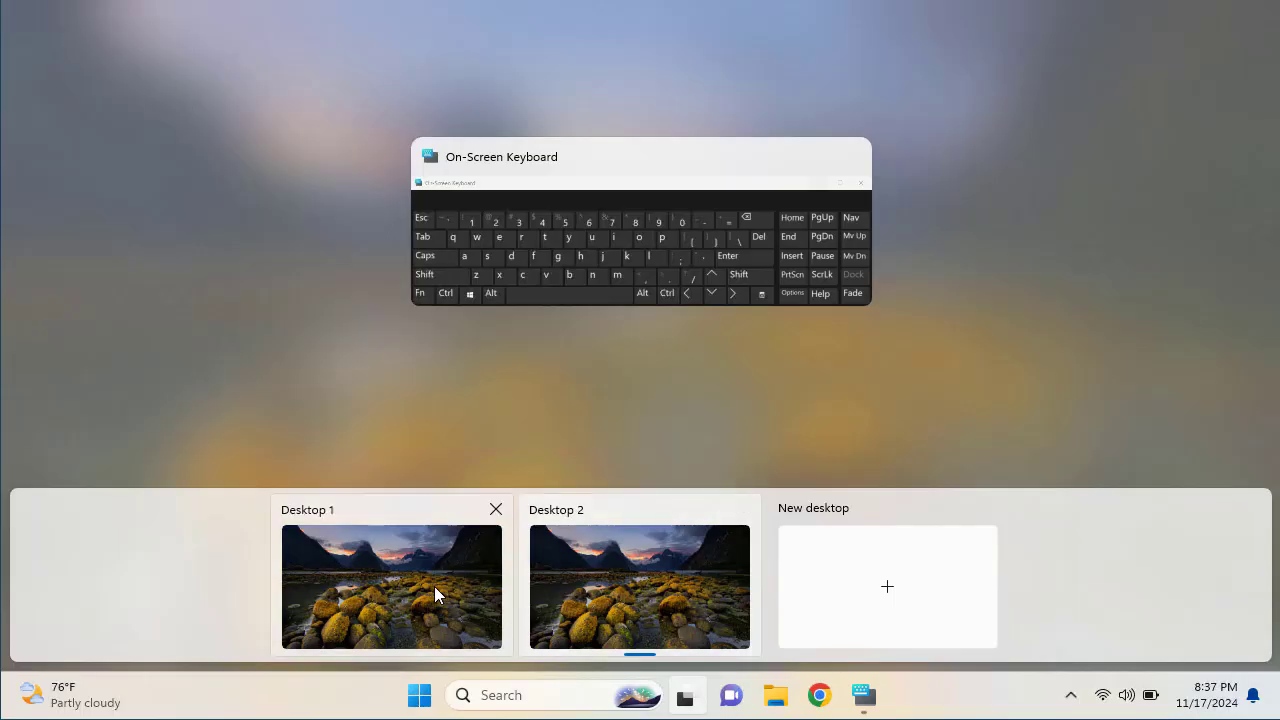
{"action": "left_click", "coordinate": [434, 586]}
{"action": "left_click", "coordinate": [685, 695]}
{"action": "left_click", "coordinate": [687, 612]}
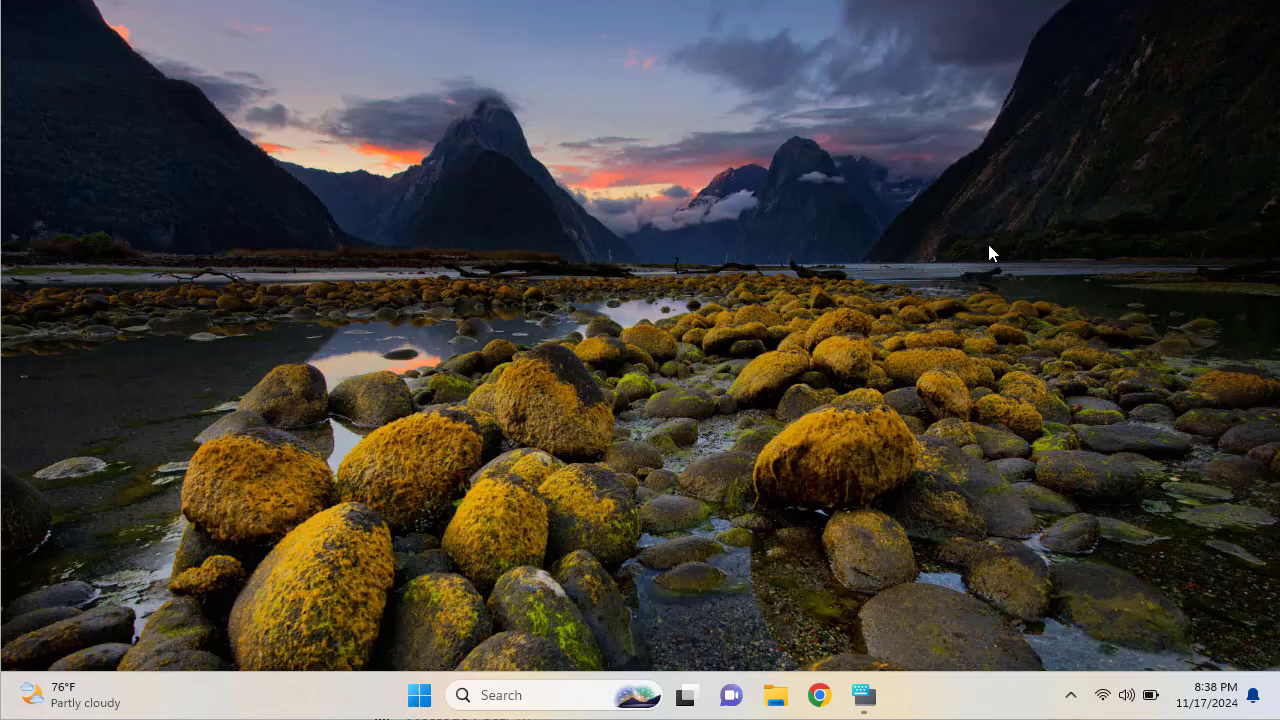
Step: Restore the On-Screen Keyboard and press Ctrl+Win+Left on it to switch to Desktop 1
{"action": "left_click", "coordinate": [866, 700]}
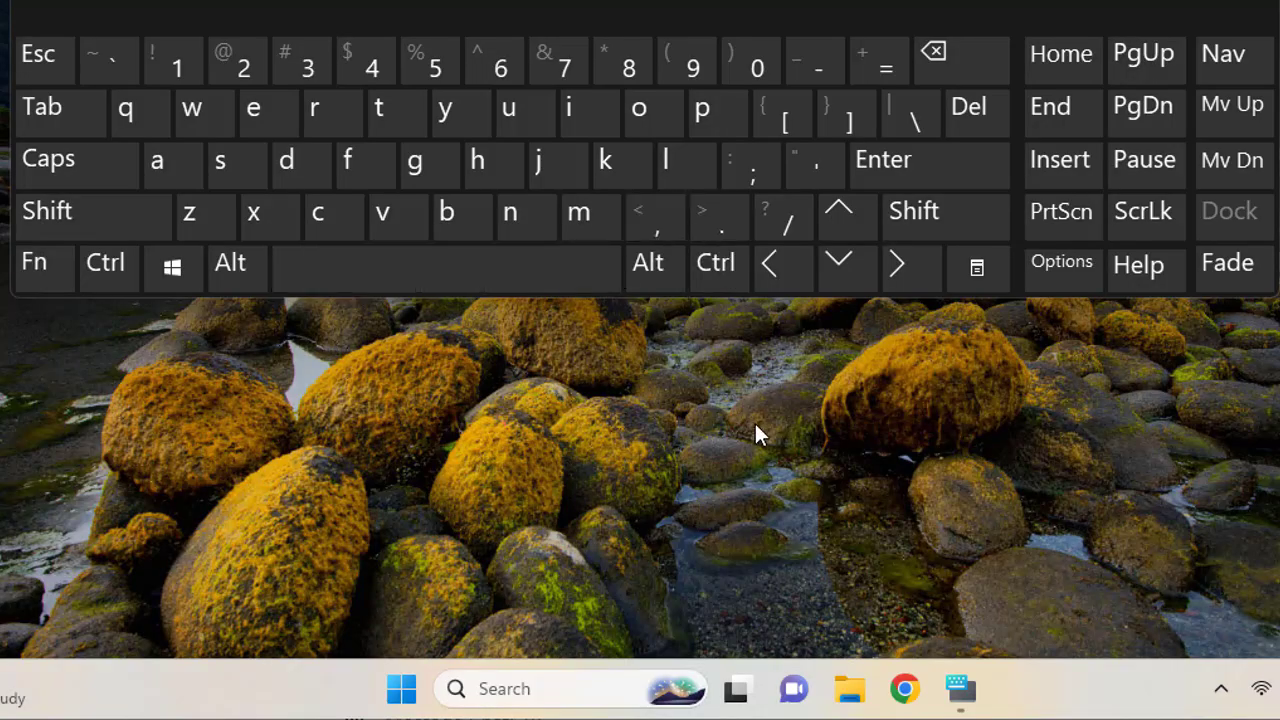
{"action": "left_click", "coordinate": [105, 272]}
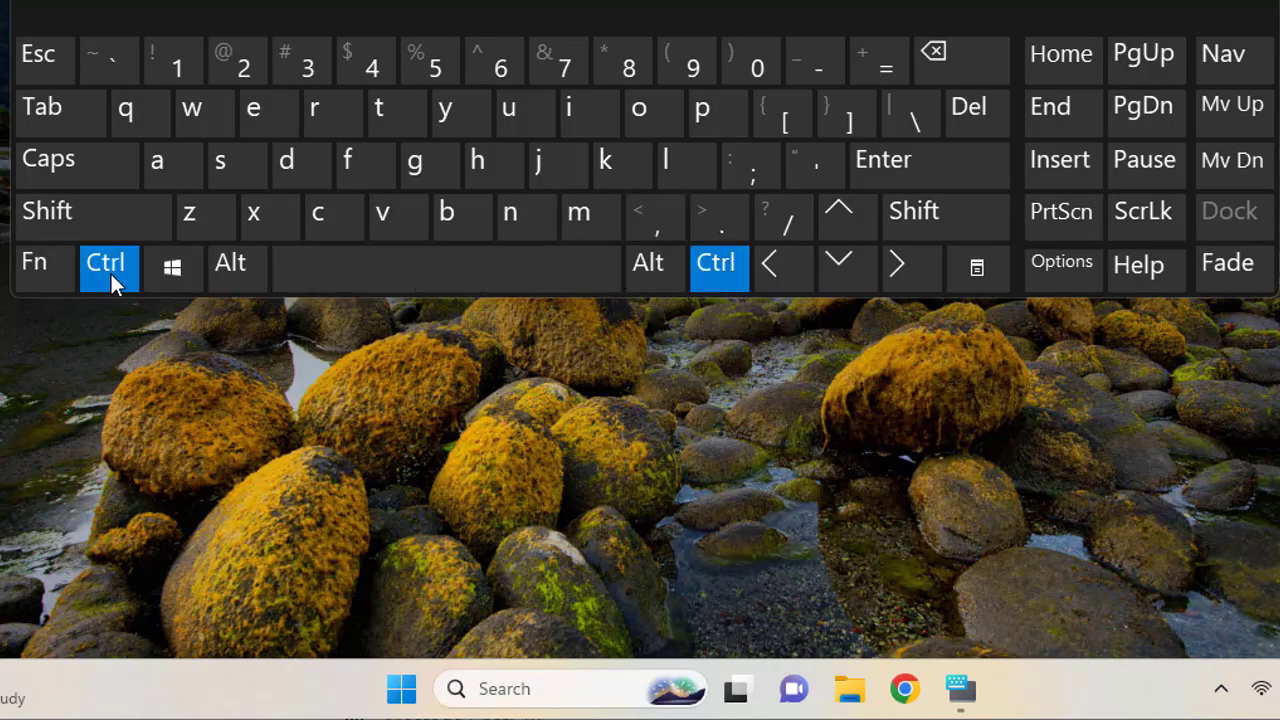
{"action": "left_click", "coordinate": [172, 268]}
{"action": "left_click", "coordinate": [912, 270]}
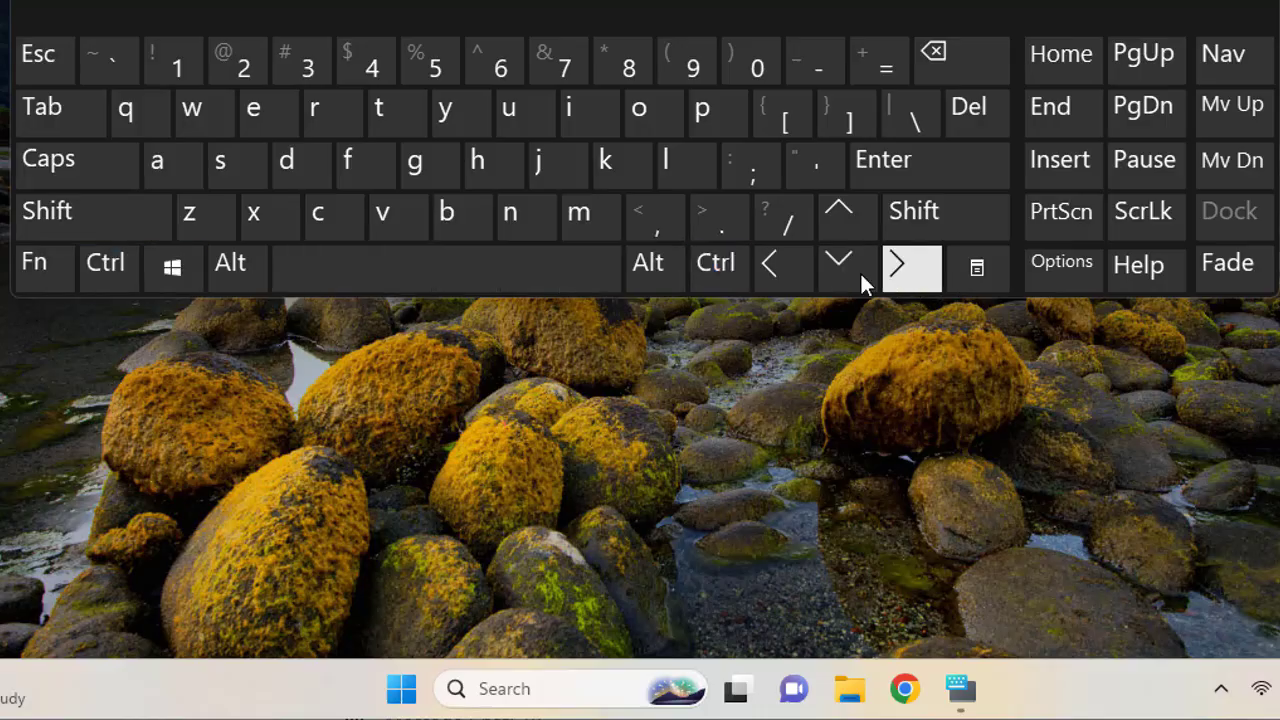
{"action": "left_click", "coordinate": [804, 270]}
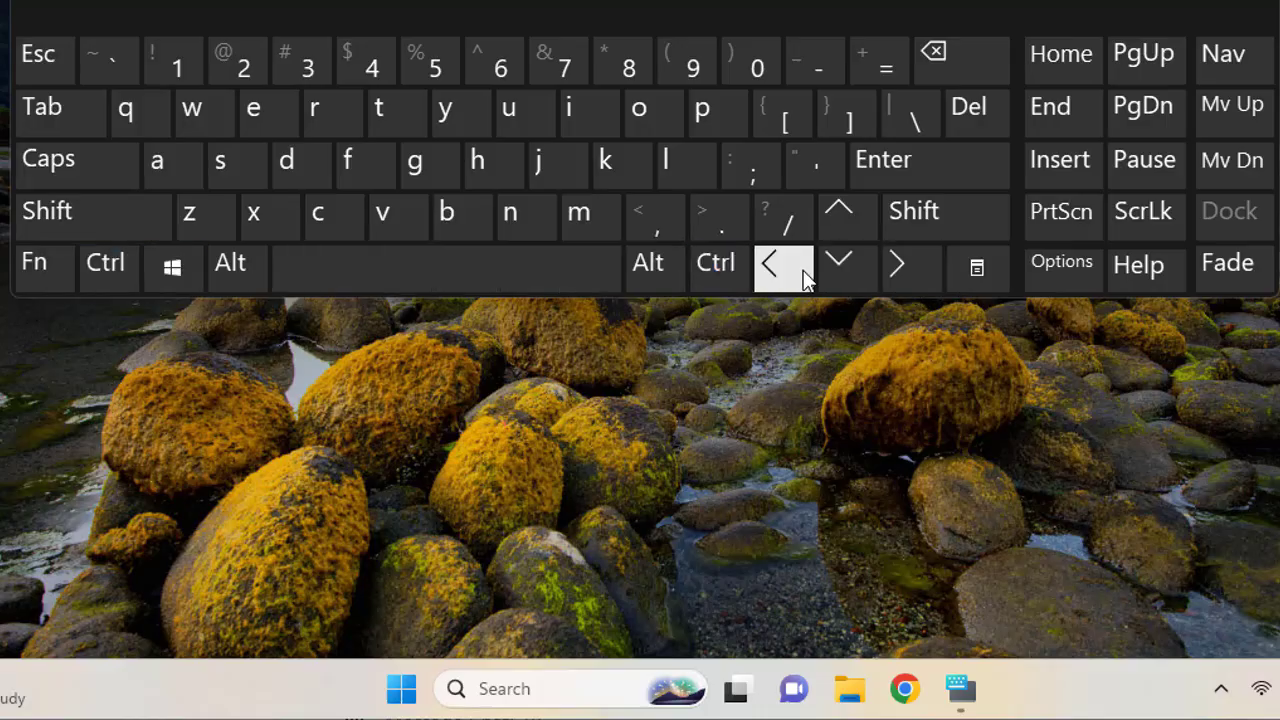
{"action": "left_click", "coordinate": [132, 268]}
{"action": "left_click", "coordinate": [162, 268]}
{"action": "left_click", "coordinate": [768, 272]}
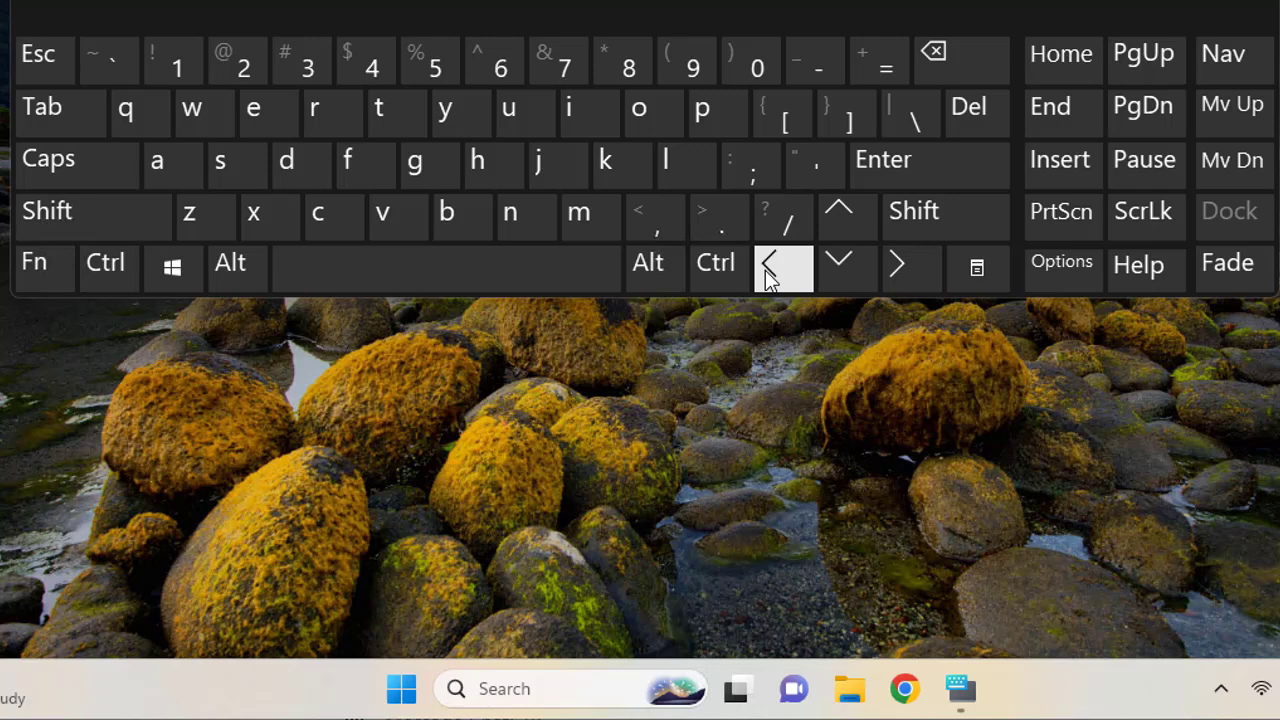
Step: Press Ctrl+Win+Right to return to Desktop 2, then minimise the keyboard
{"action": "left_click", "coordinate": [102, 270]}
{"action": "left_click", "coordinate": [170, 275]}
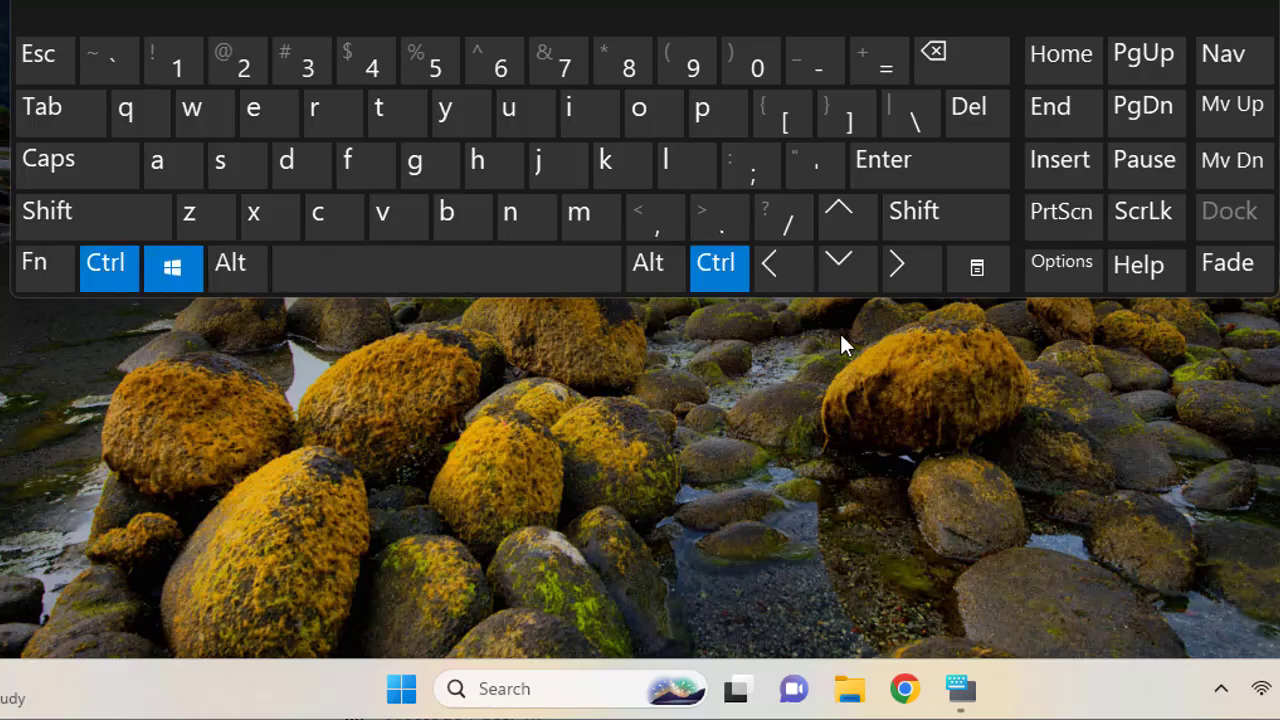
{"action": "left_click", "coordinate": [895, 284]}
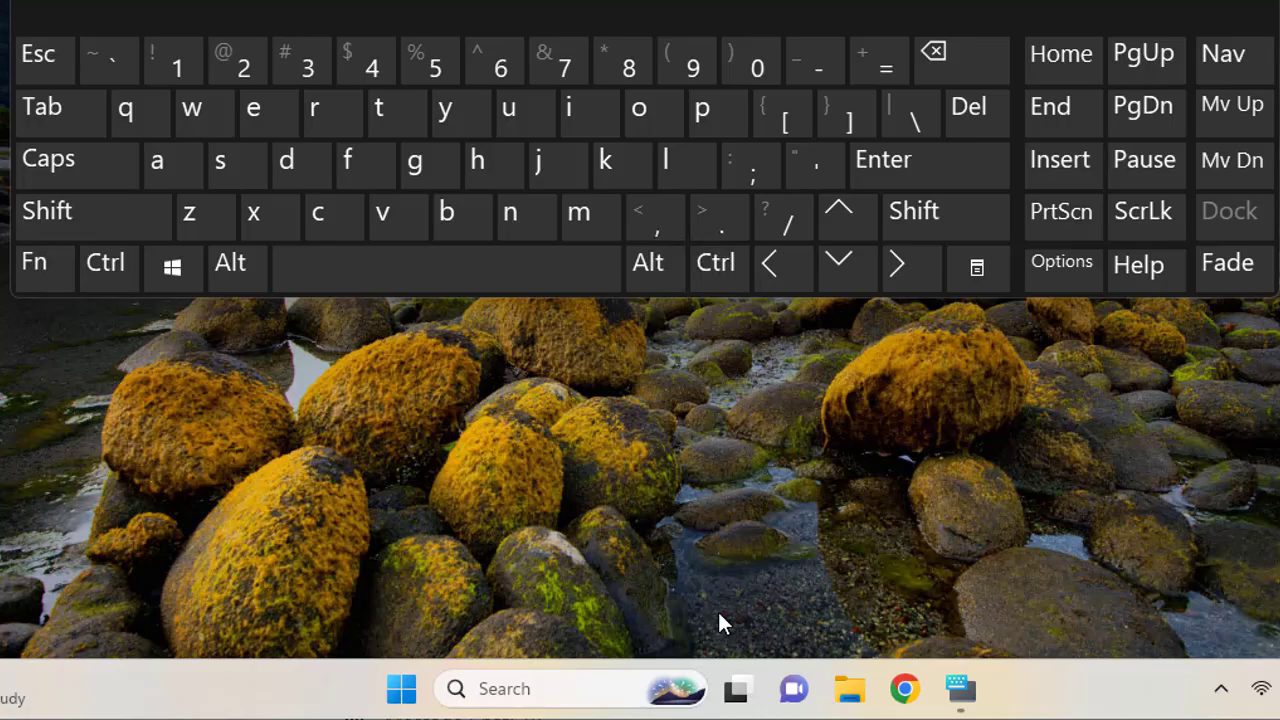
{"action": "left_click", "coordinate": [1190, 2]}
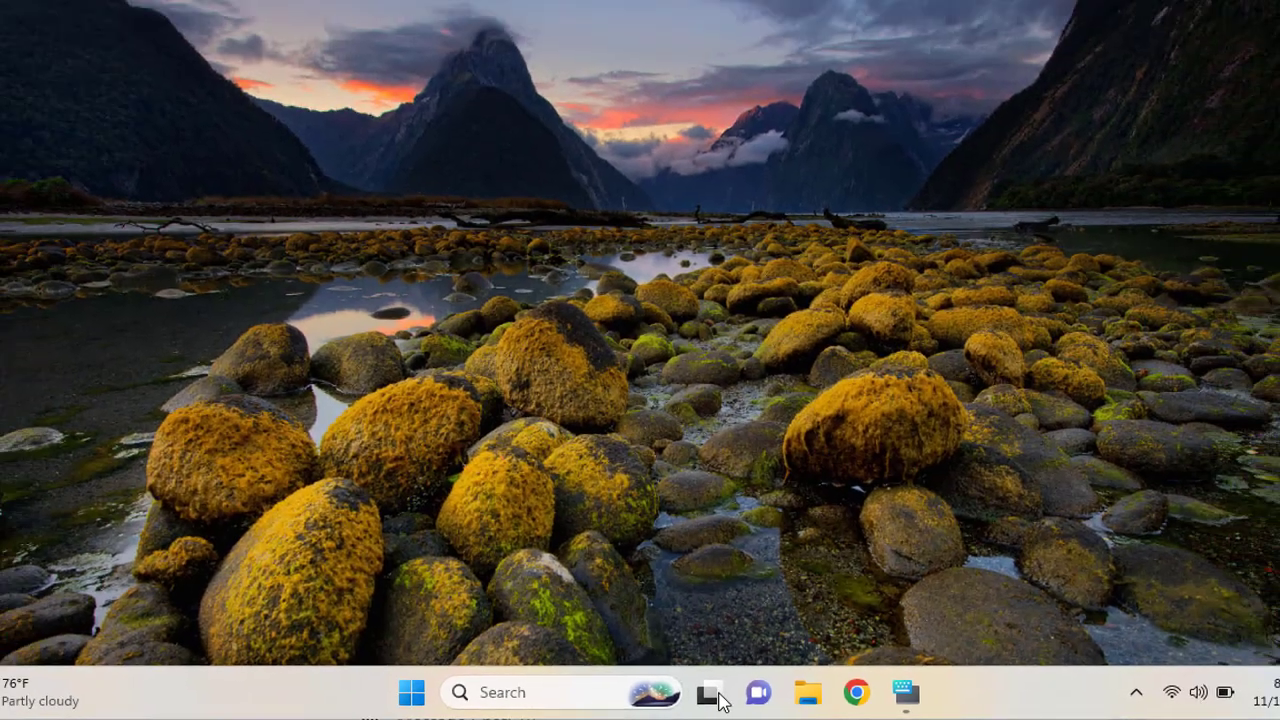
Step: Switch to Desktop 1 and launch Microsoft Store from the Start menu's pinned apps
{"action": "left_click", "coordinate": [735, 689]}
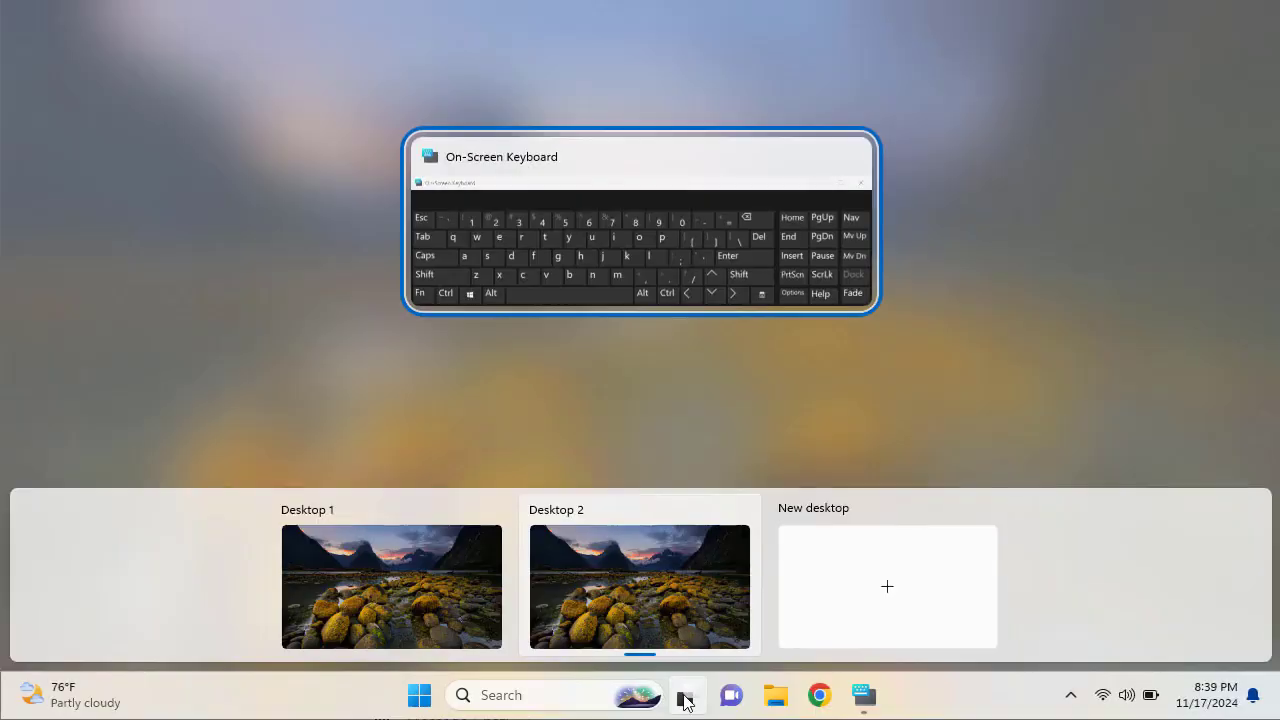
{"action": "left_click", "coordinate": [426, 586]}
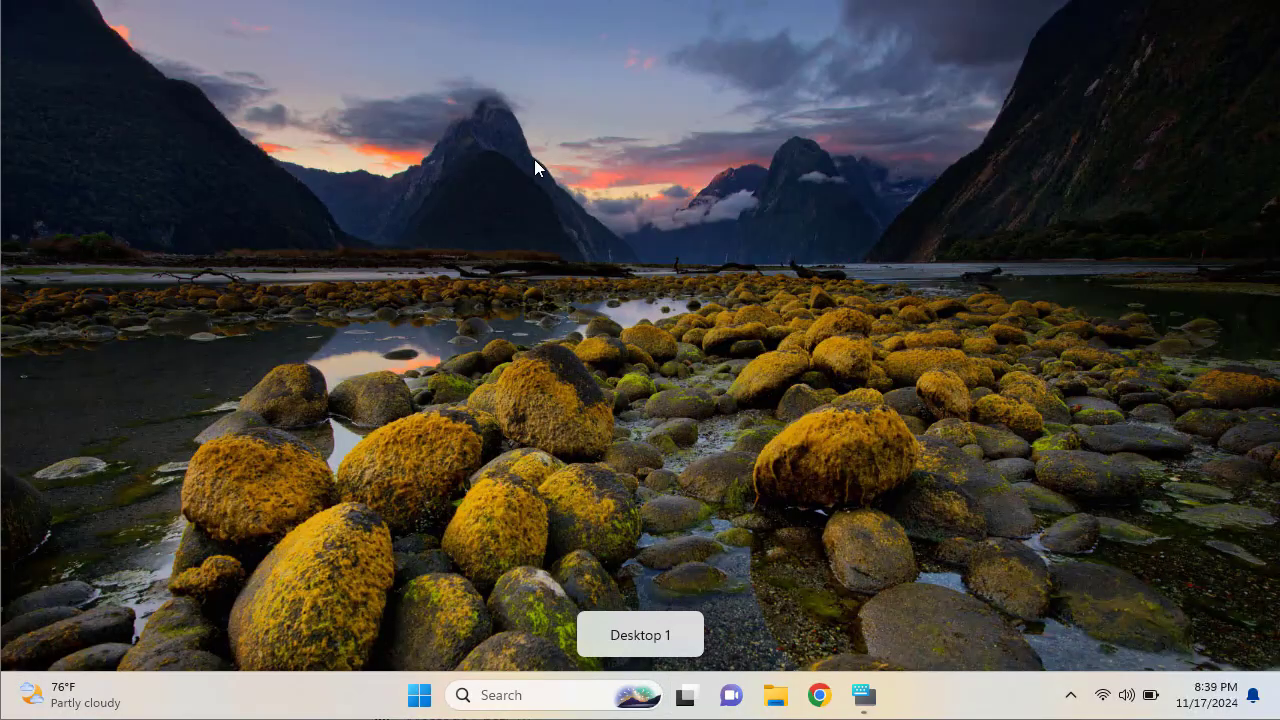
{"action": "left_click", "coordinate": [421, 697]}
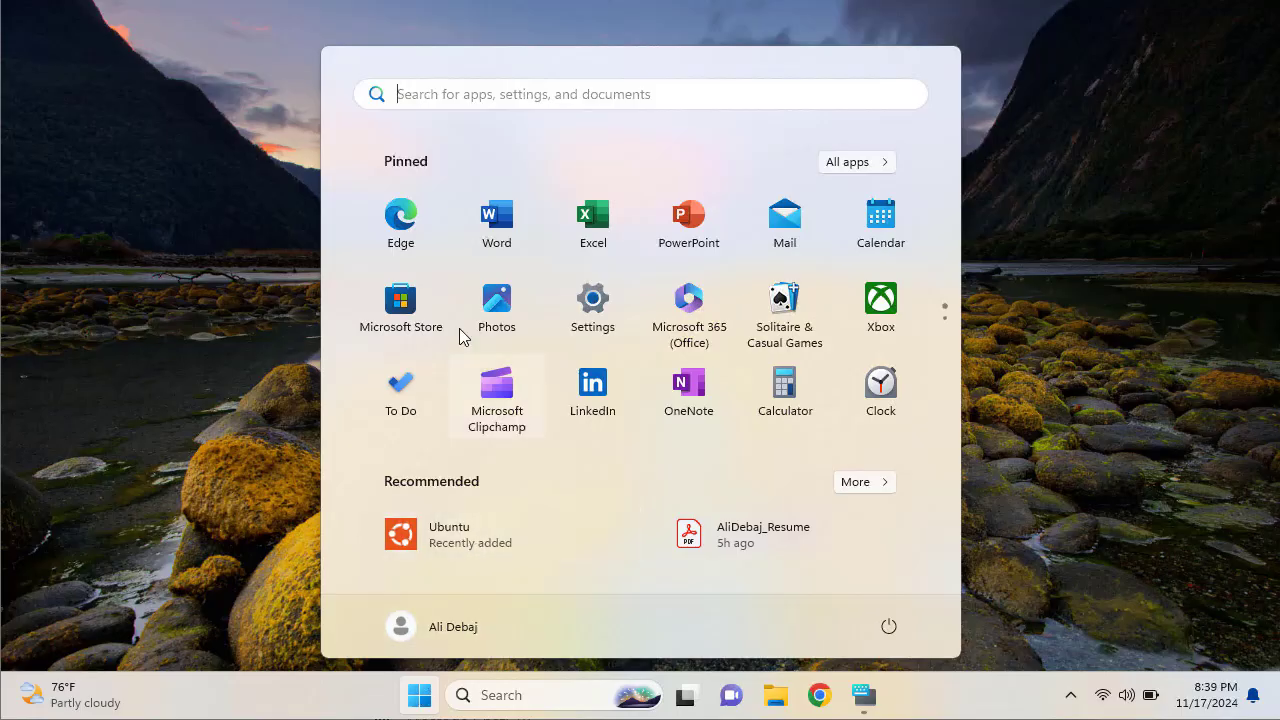
{"action": "left_click", "coordinate": [400, 302]}
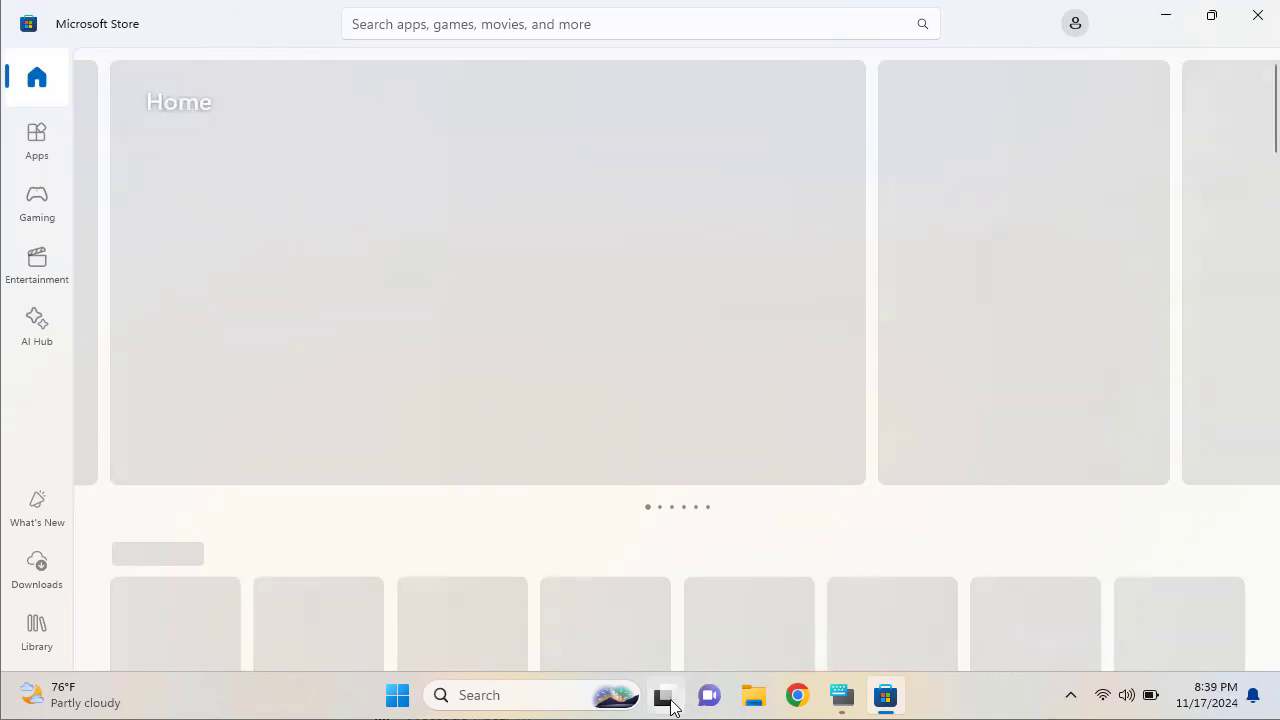
{"action": "mouse_move", "coordinate": [672, 707]}
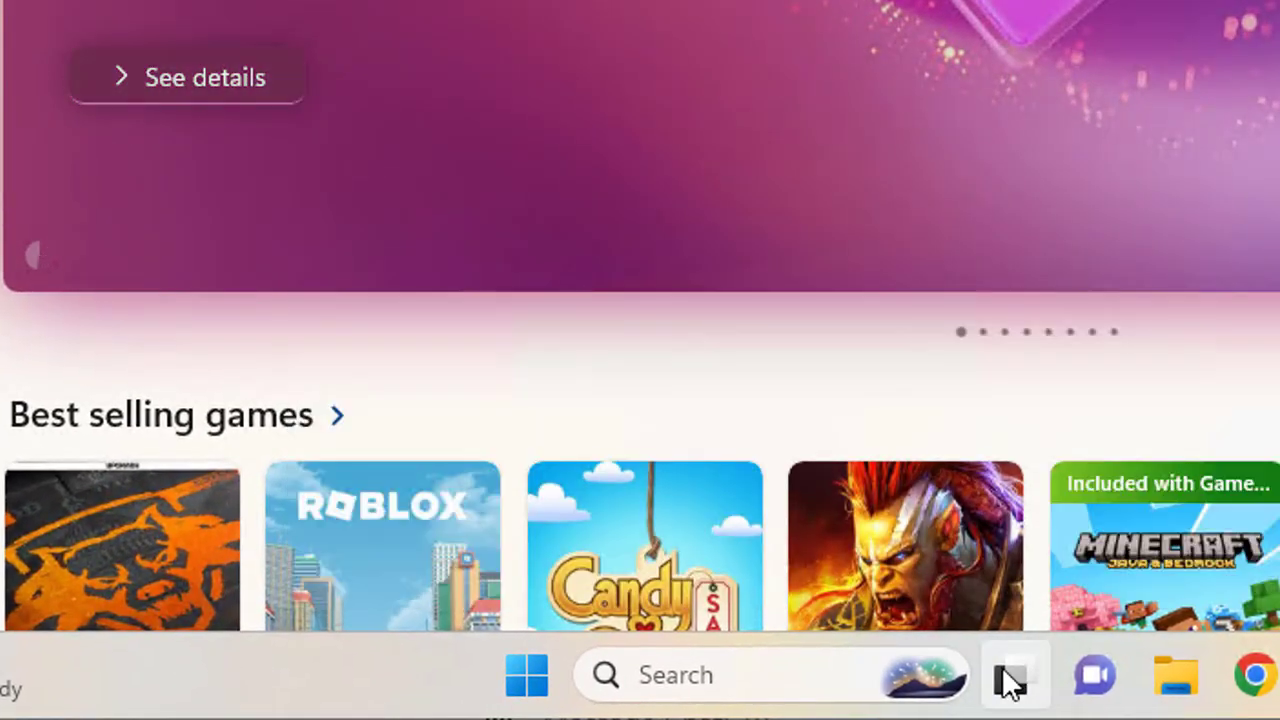
Step: Move Desktop 1, which holds Microsoft Store, one place right so it becomes Desktop 2
{"action": "mouse_move", "coordinate": [1010, 685]}
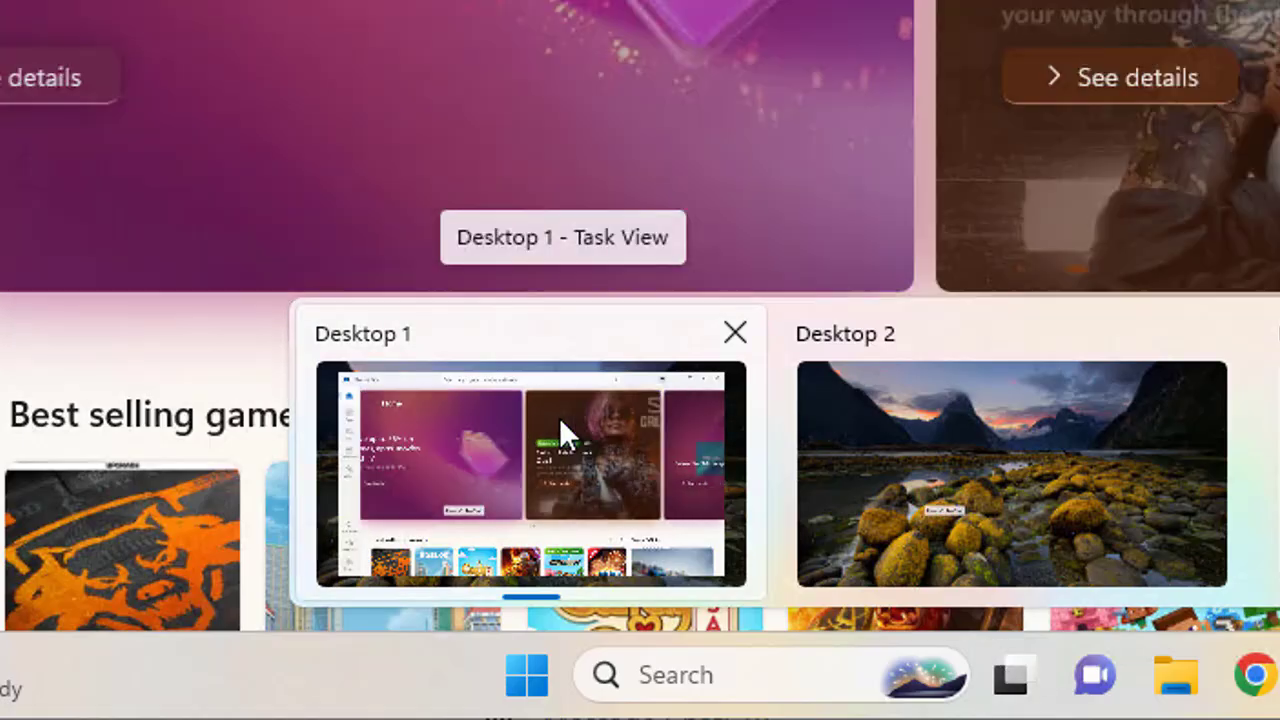
{"action": "right_click", "coordinate": [559, 417]}
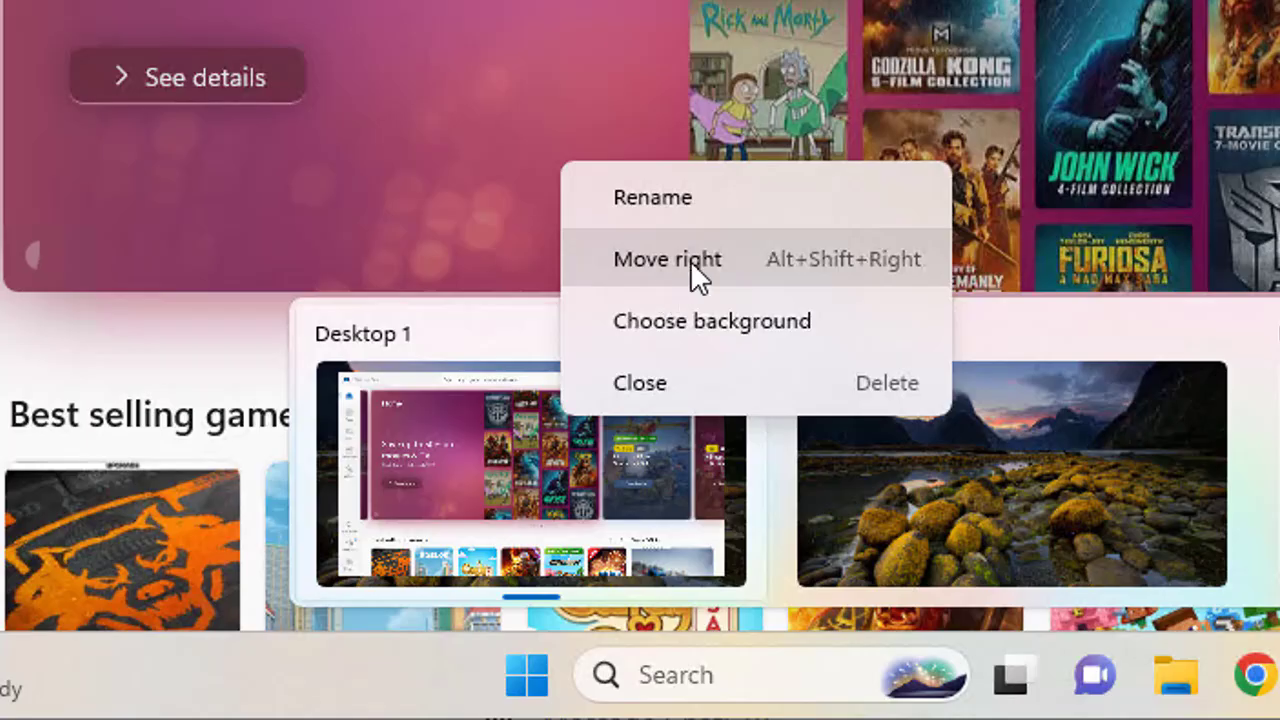
{"action": "left_click", "coordinate": [690, 260]}
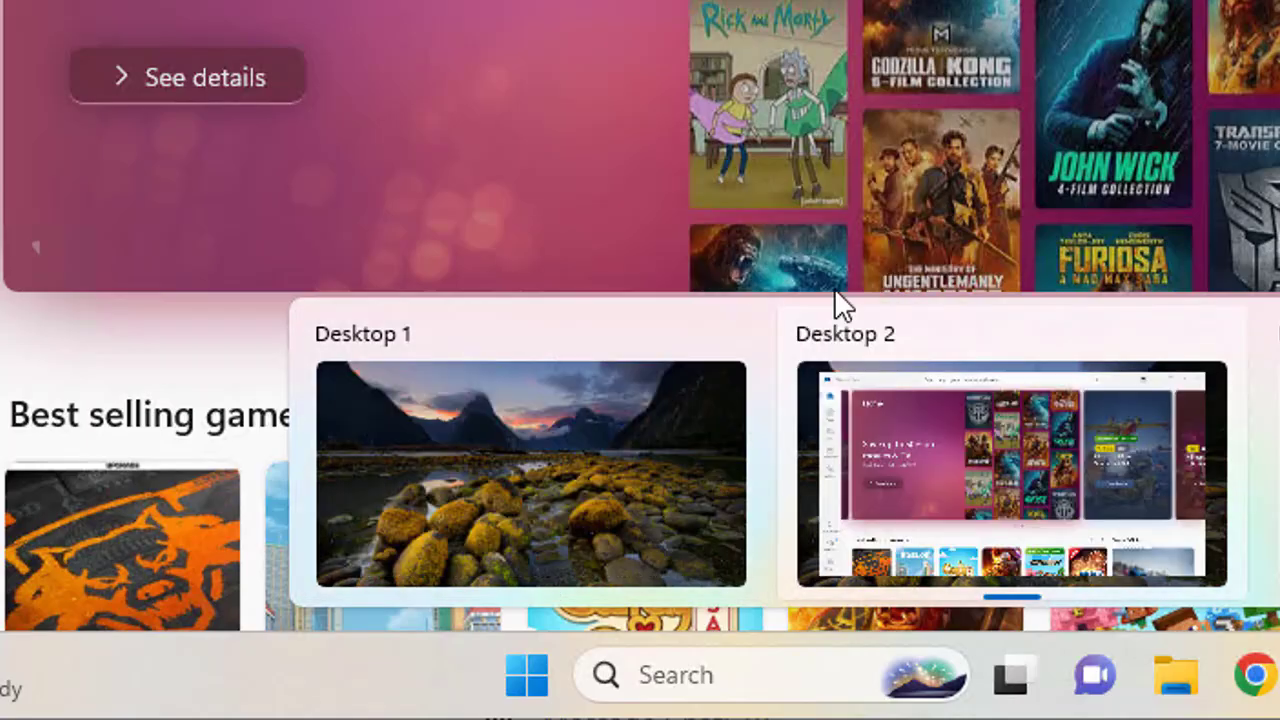
{"action": "left_click", "coordinate": [1045, 457]}
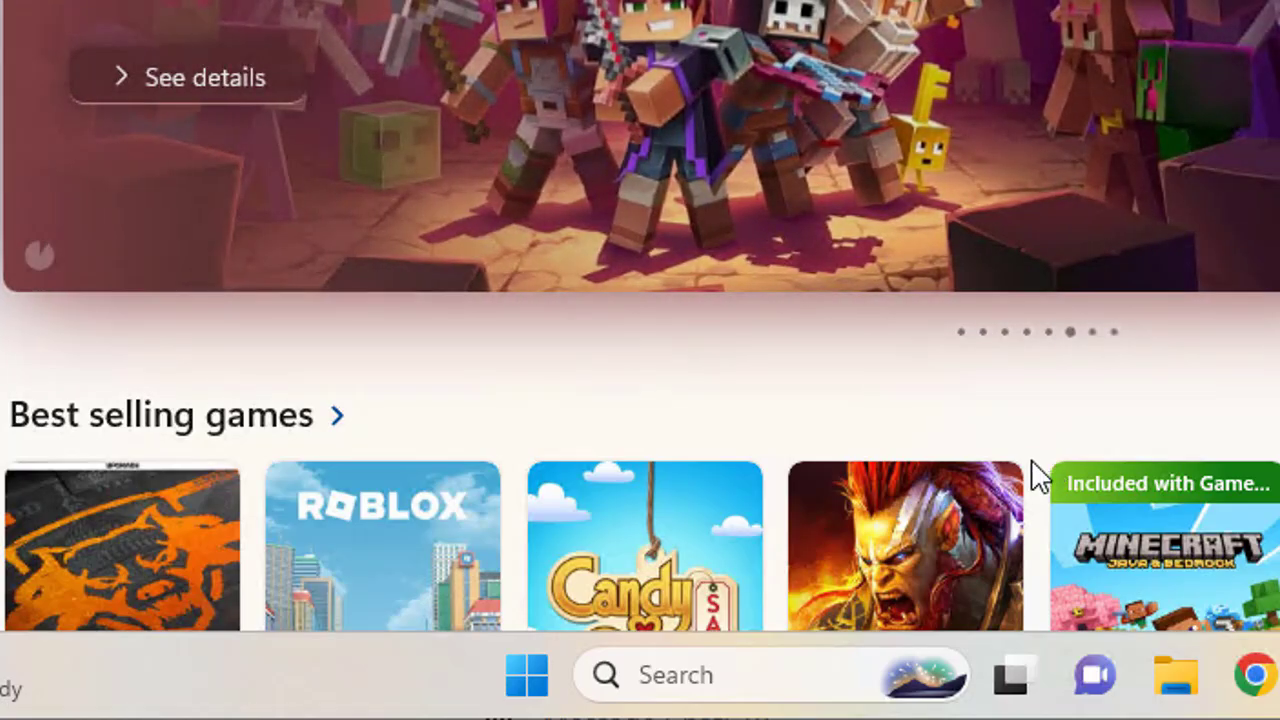
Step: Return to Microsoft Store on Desktop 2, then reopen Task View showing both desktops
{"action": "left_click", "coordinate": [1010, 678]}
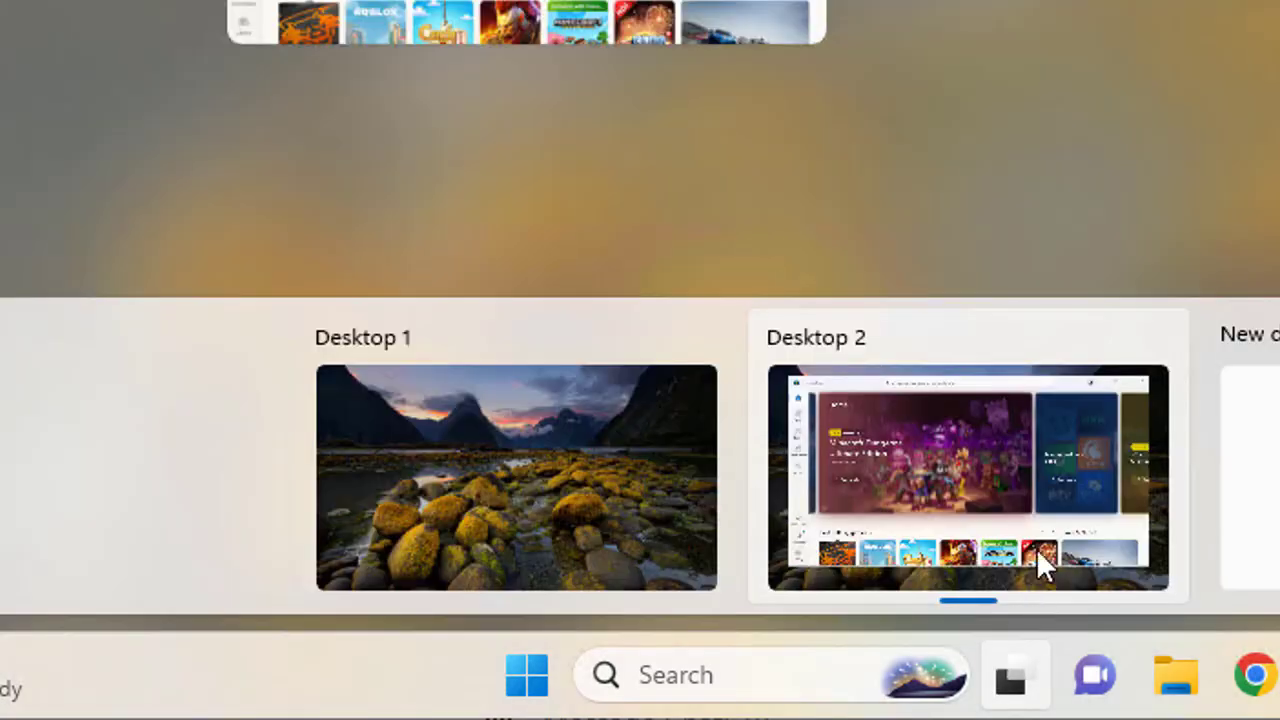
{"action": "left_click", "coordinate": [1025, 490]}
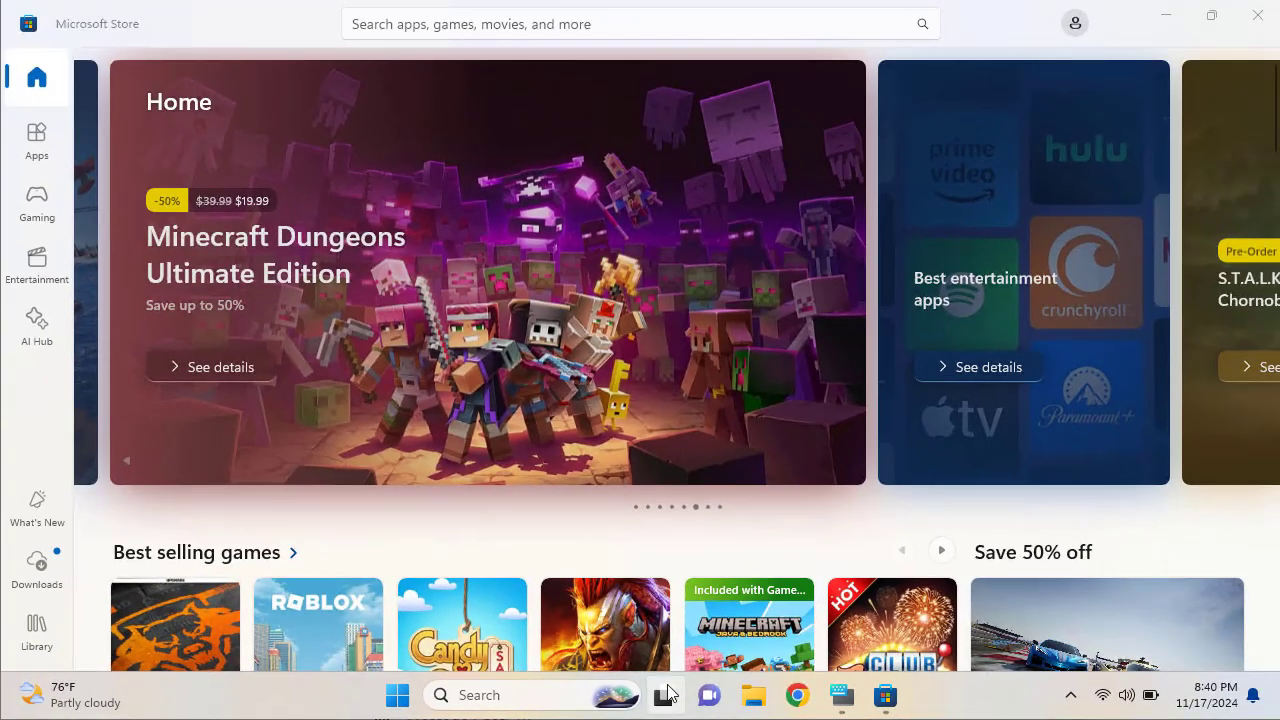
{"action": "mouse_move", "coordinate": [756, 690]}
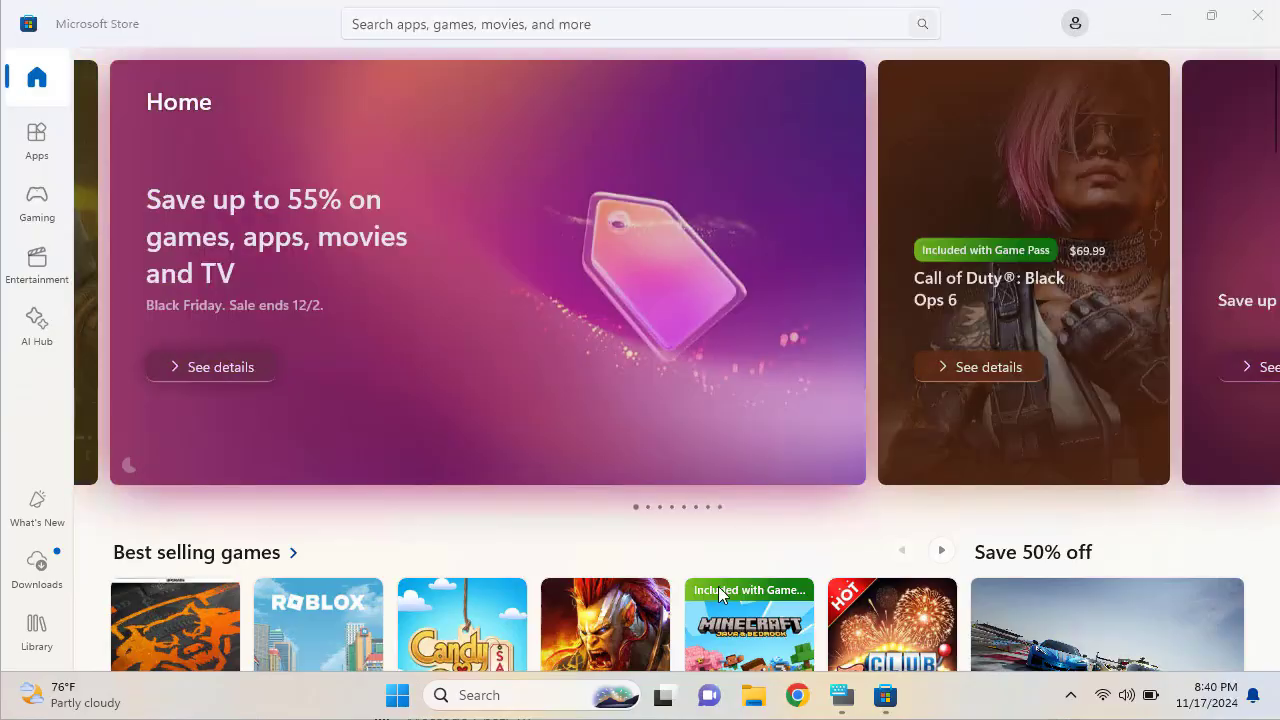
{"action": "left_click", "coordinate": [661, 700]}
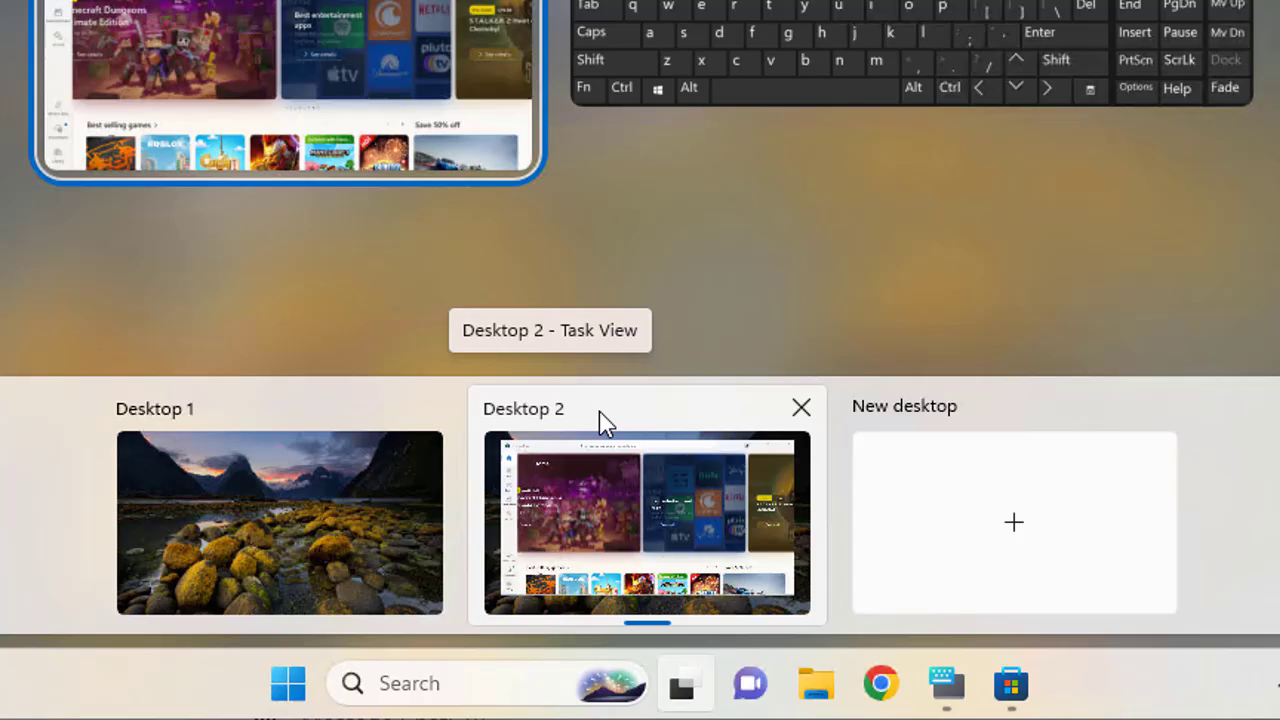
Step: Rename Desktop 2 to 'Testing' and switch to the Testing desktop
{"action": "right_click", "coordinate": [607, 511]}
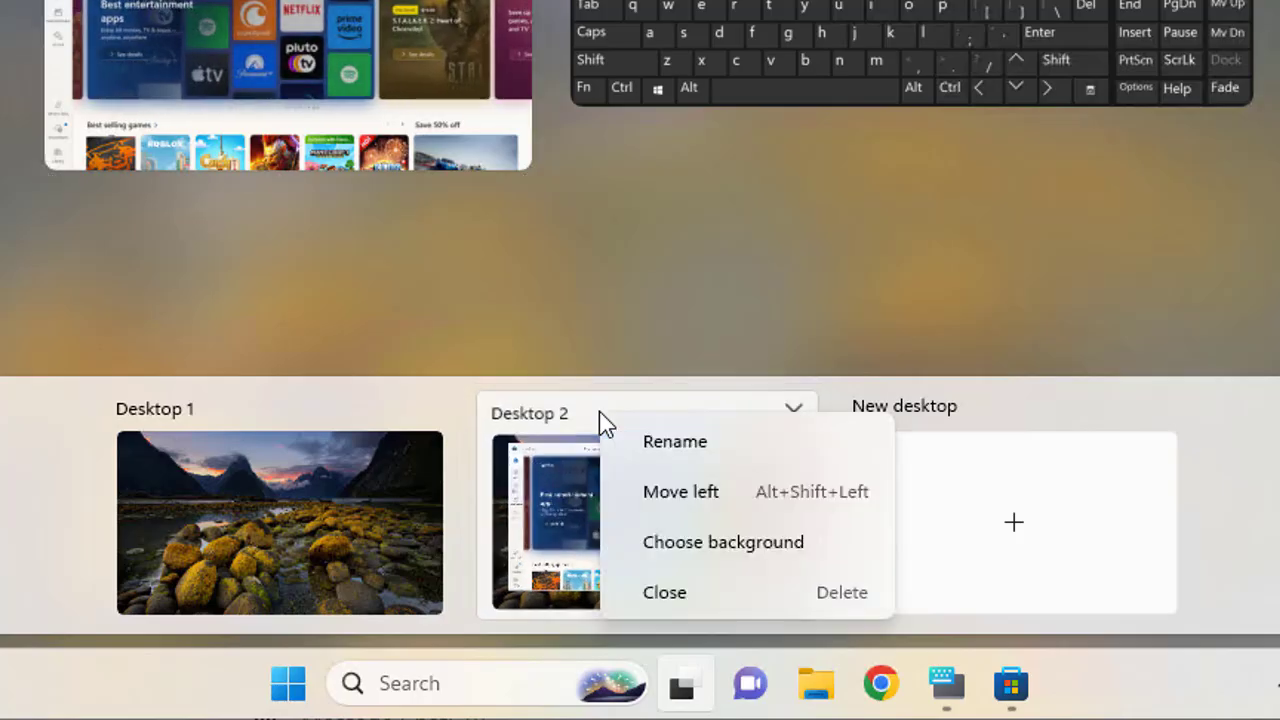
{"action": "left_click", "coordinate": [654, 443]}
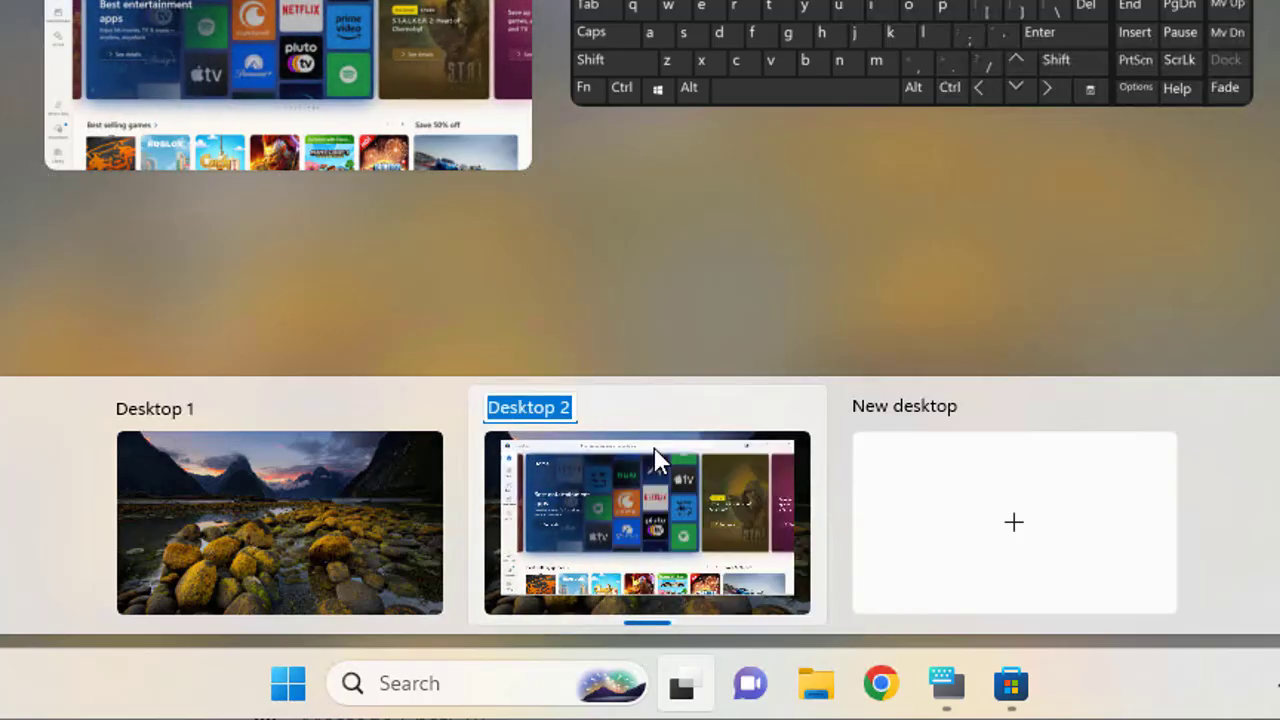
{"action": "type", "text": "Testin"}
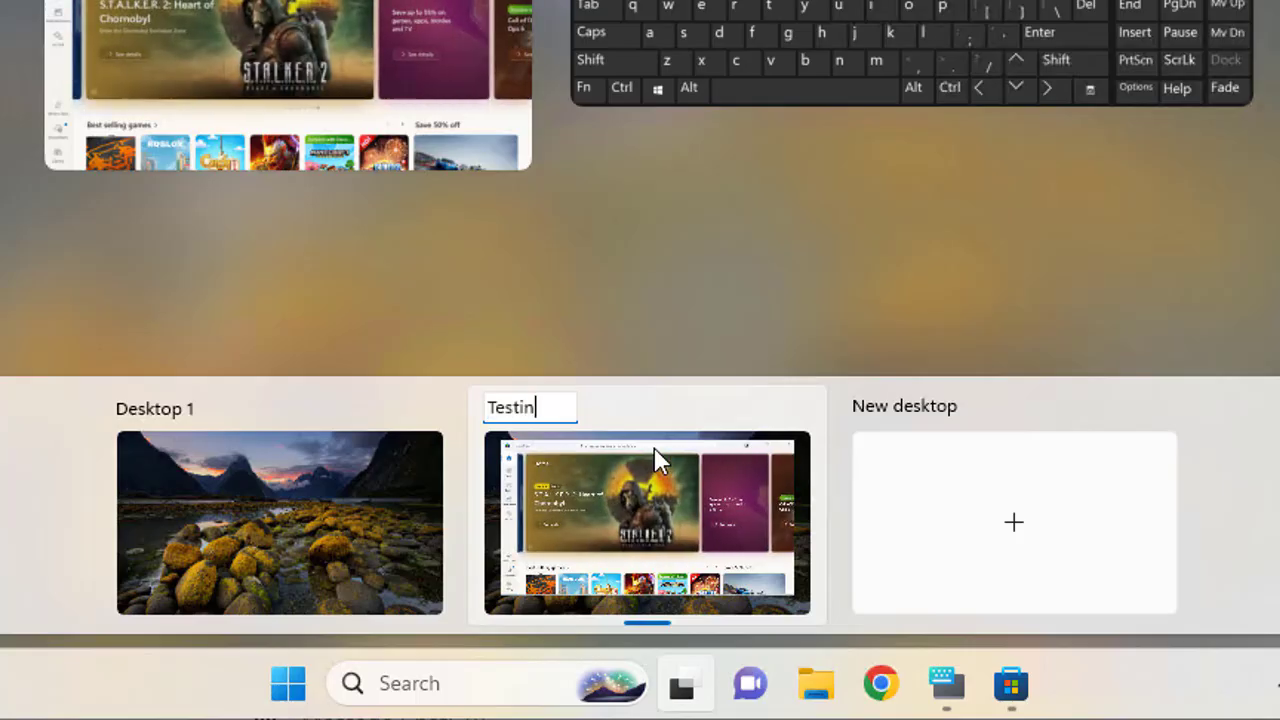
{"action": "type", "text": "g"}
{"action": "key", "text": "Return"}
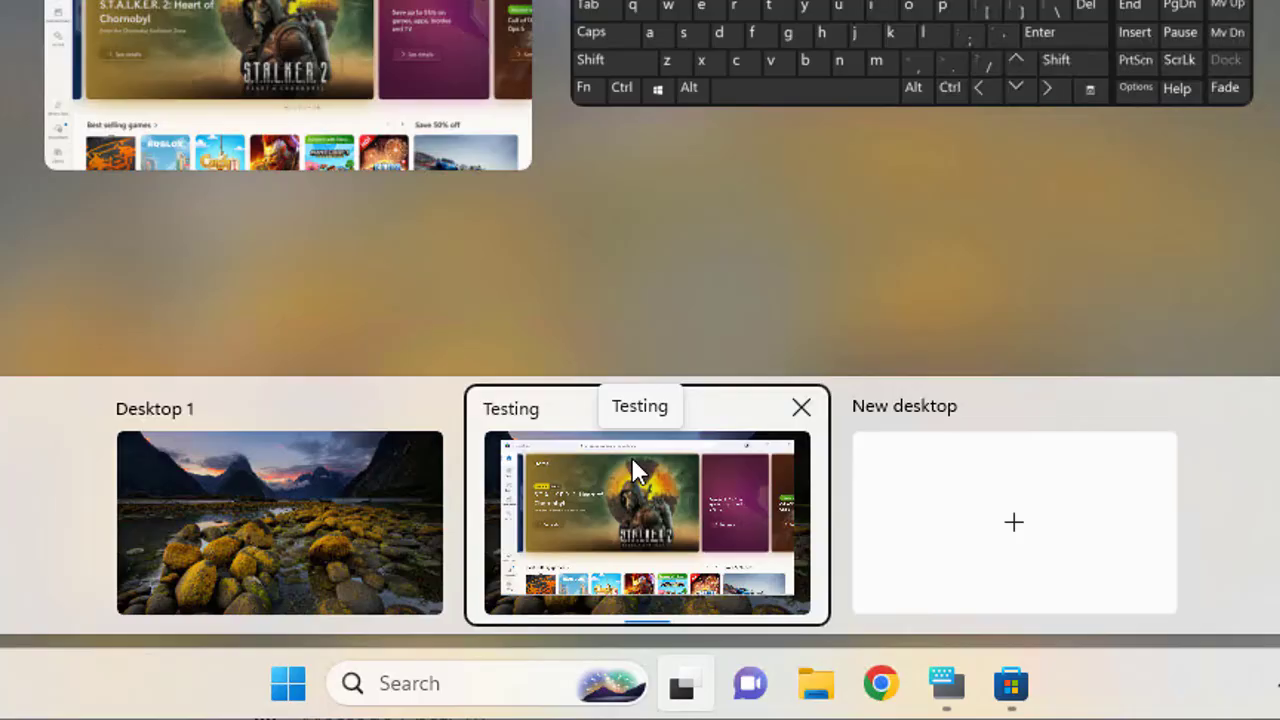
{"action": "left_click", "coordinate": [616, 460]}
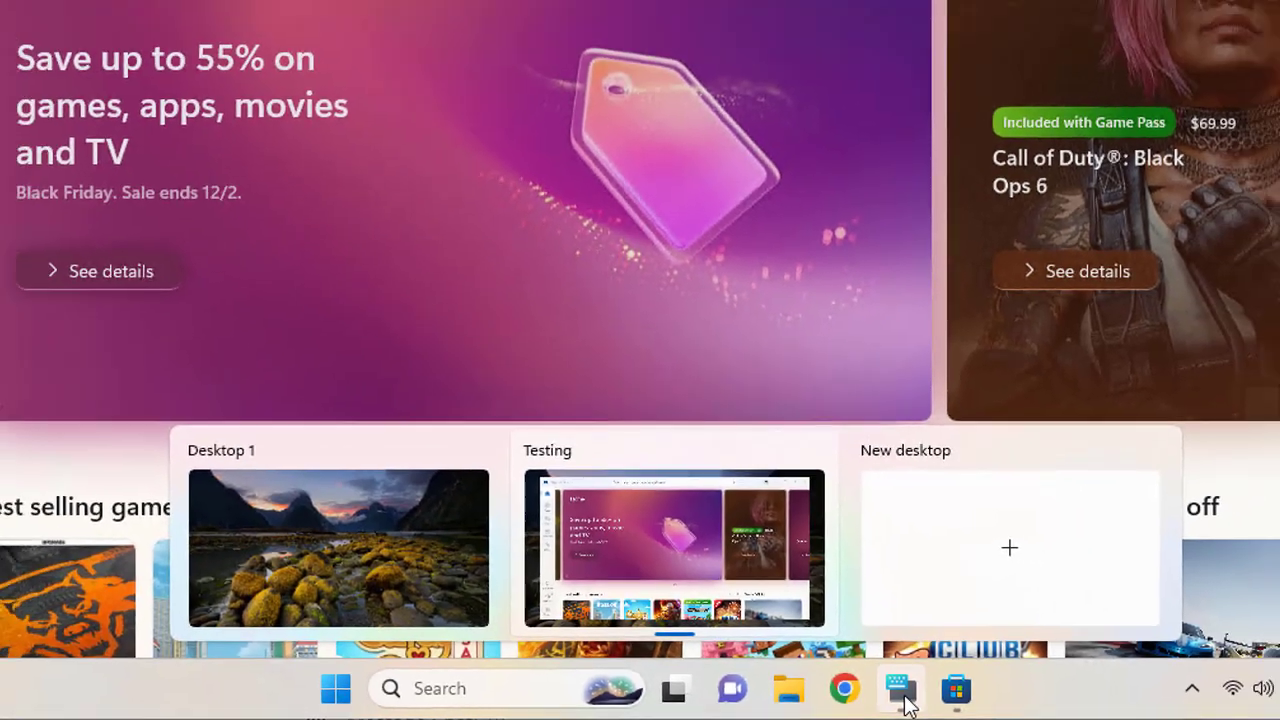
Step: Open the On-Screen Keyboard and press Ctrl+Win+Left to switch to Desktop 1
{"action": "left_click", "coordinate": [946, 683]}
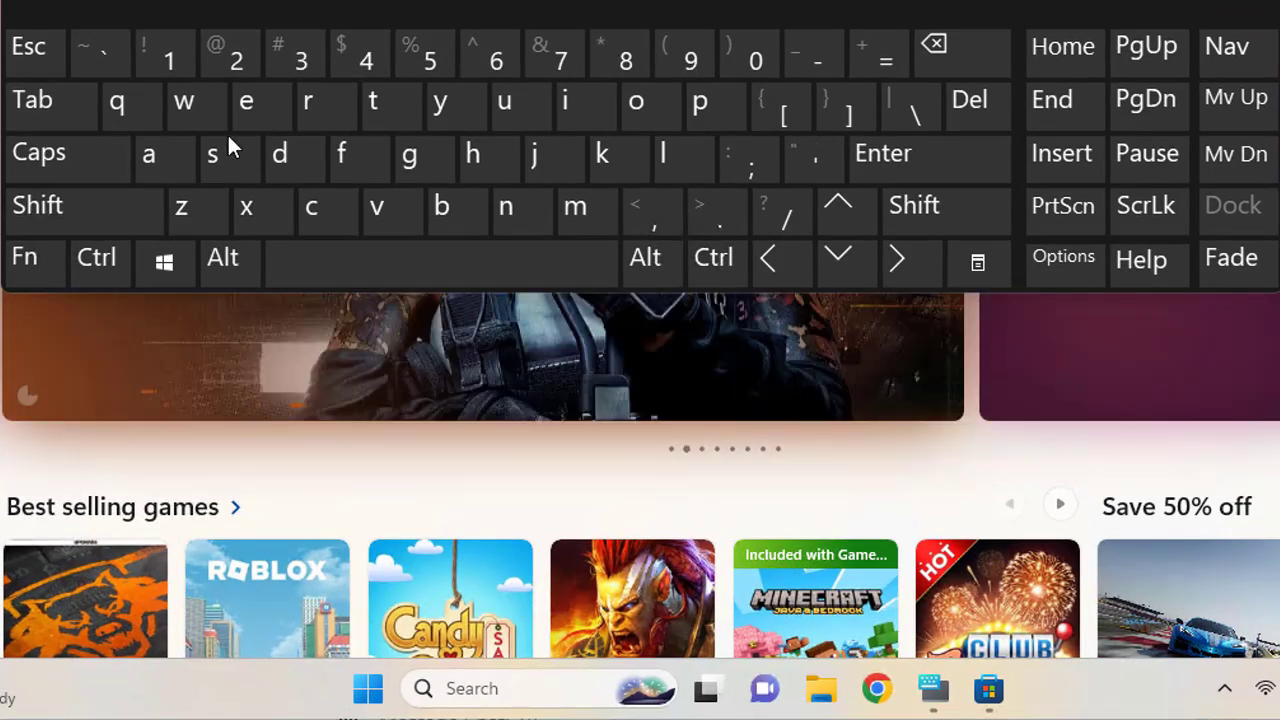
{"action": "left_click", "coordinate": [96, 258]}
{"action": "left_click", "coordinate": [164, 262]}
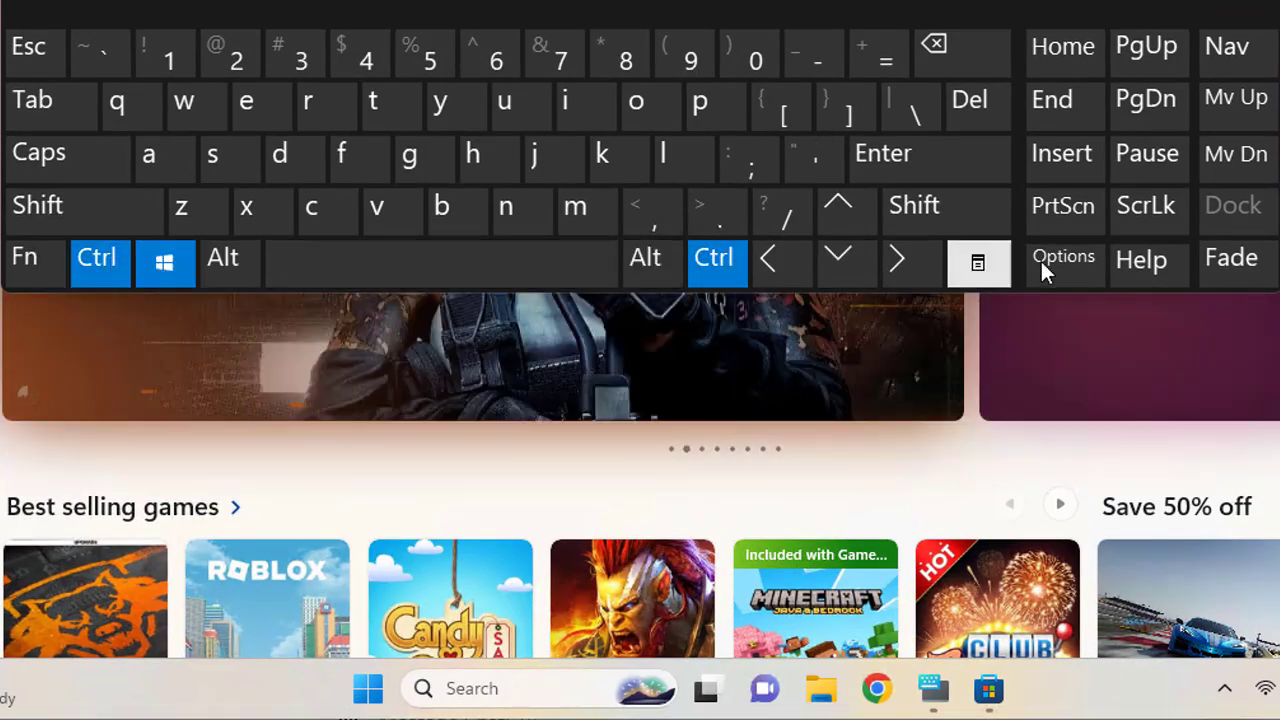
{"action": "left_click", "coordinate": [788, 264]}
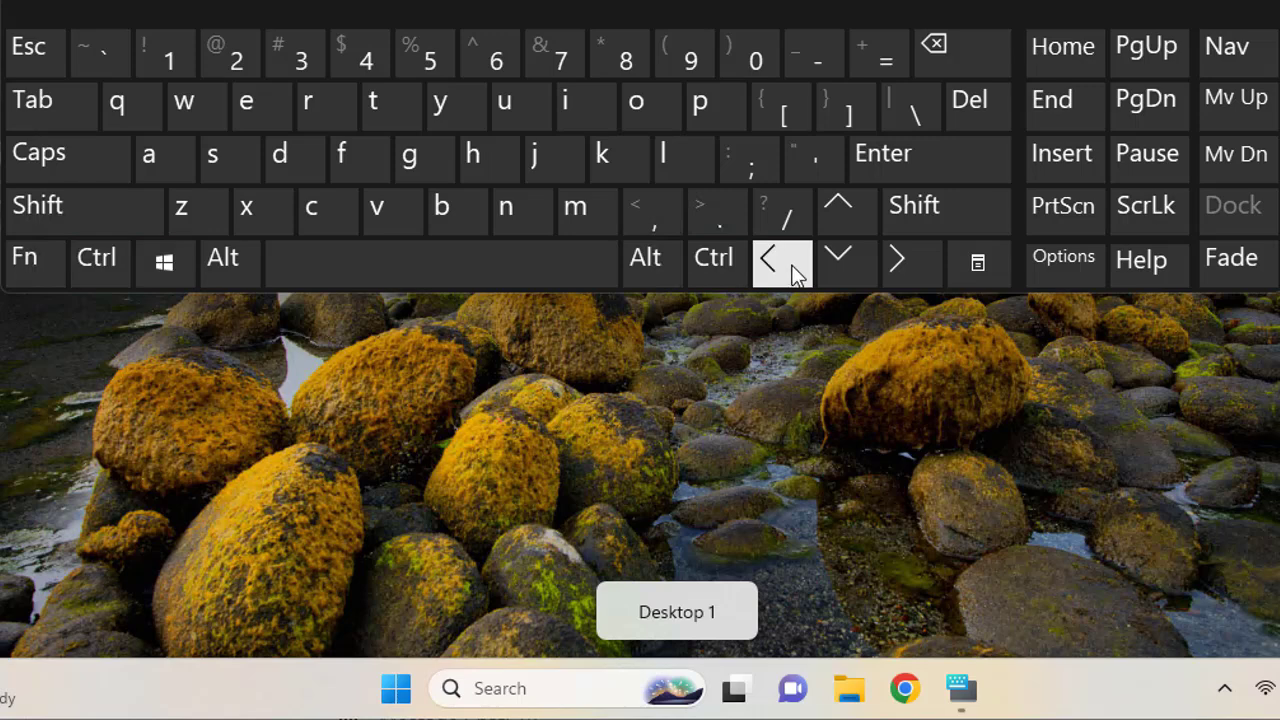
Step: Press Ctrl+Win+Right to return to the Testing desktop, then hide the keyboard
{"action": "left_click", "coordinate": [118, 262]}
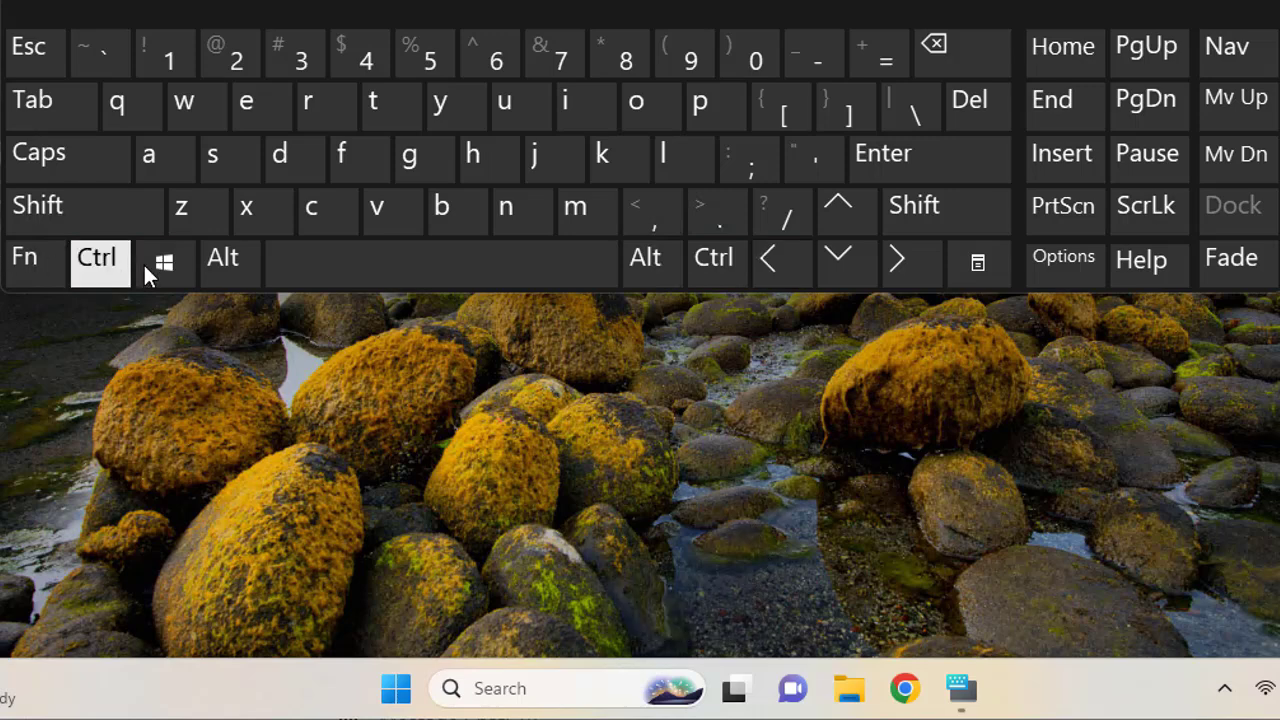
{"action": "left_click", "coordinate": [164, 262]}
{"action": "left_click", "coordinate": [897, 262]}
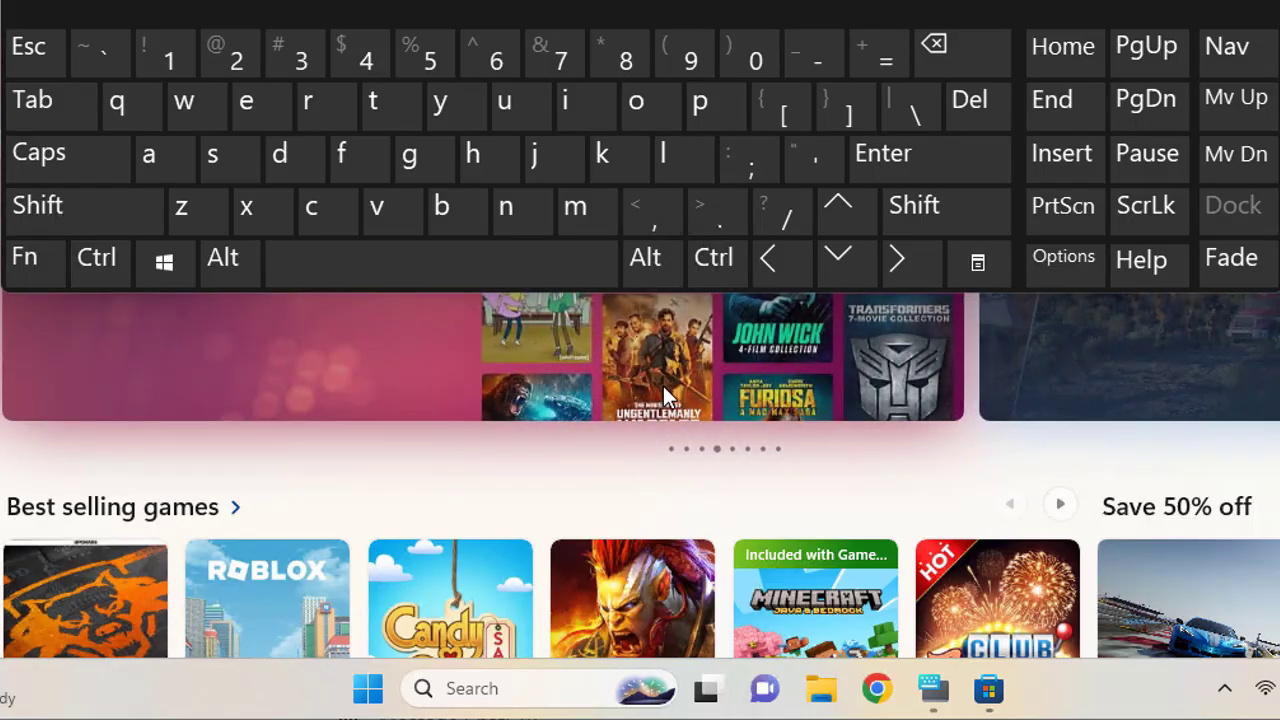
{"action": "left_click", "coordinate": [1137, 25]}
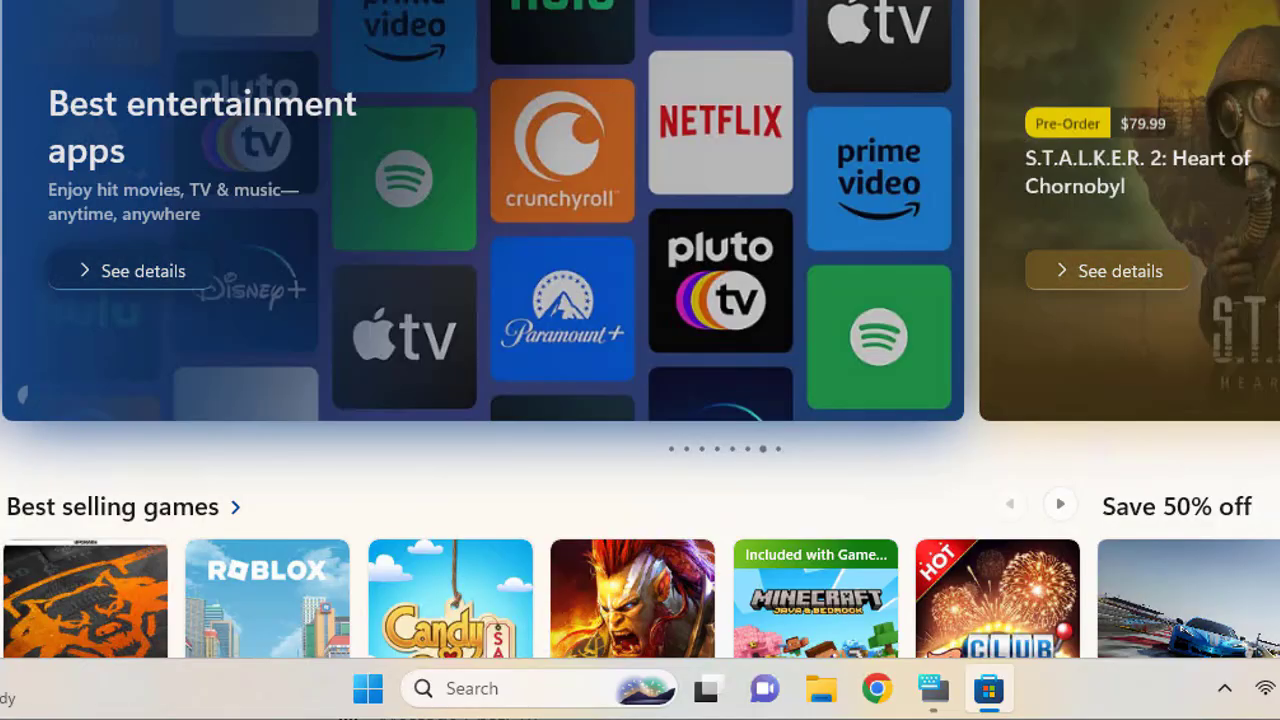
Step: Minimize Microsoft Store and open, then close, Personalization settings from the desktop menu
{"action": "left_click", "coordinate": [993, 3]}
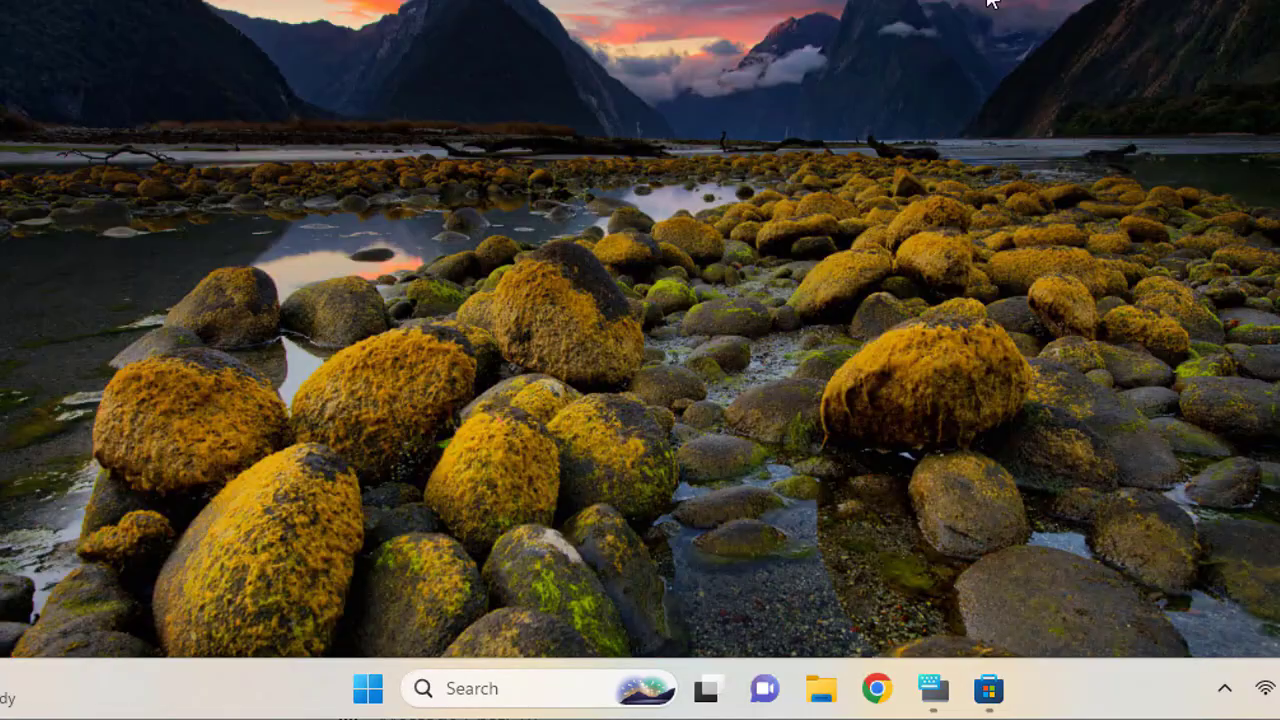
{"action": "right_click", "coordinate": [900, 4]}
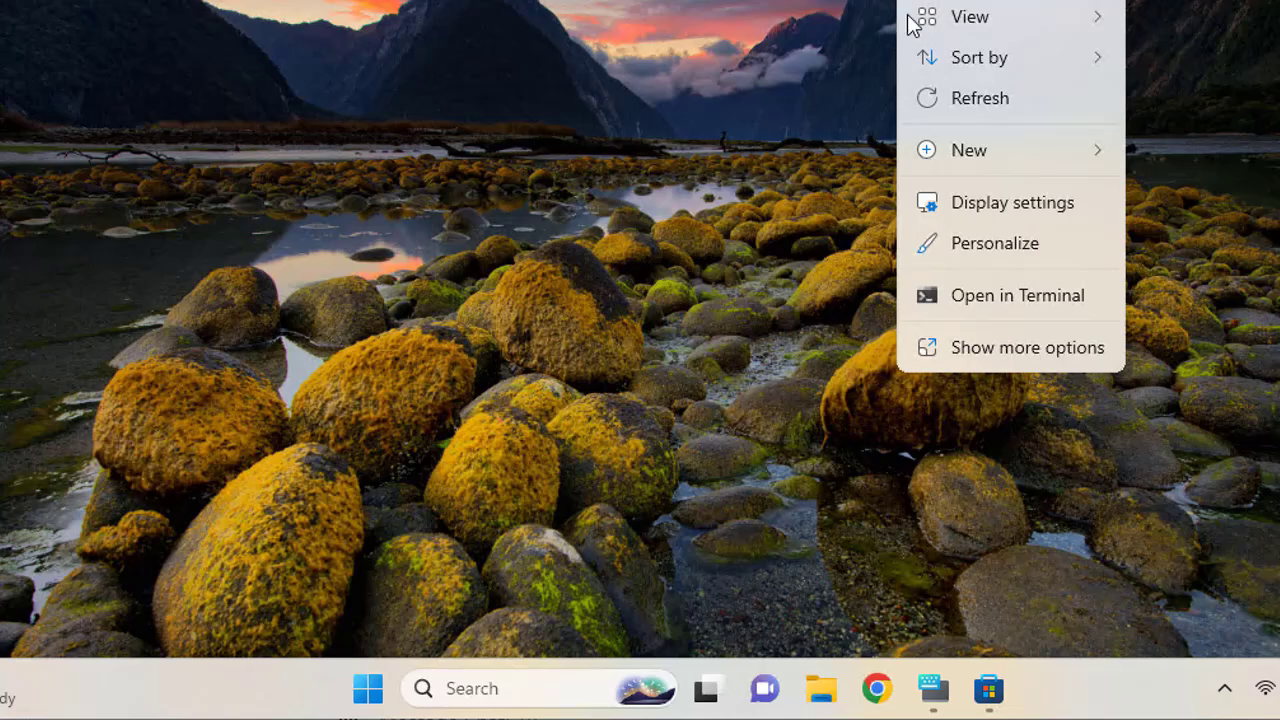
{"action": "left_click", "coordinate": [1038, 248]}
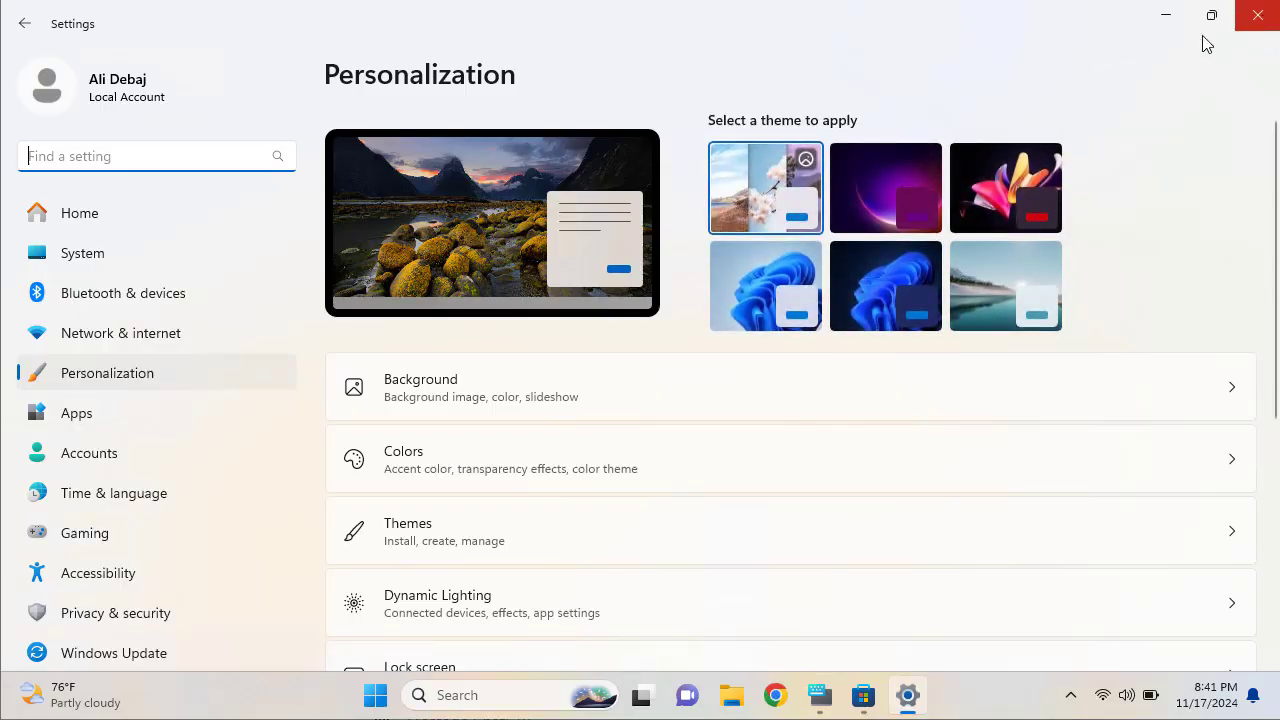
{"action": "left_click", "coordinate": [1258, 15]}
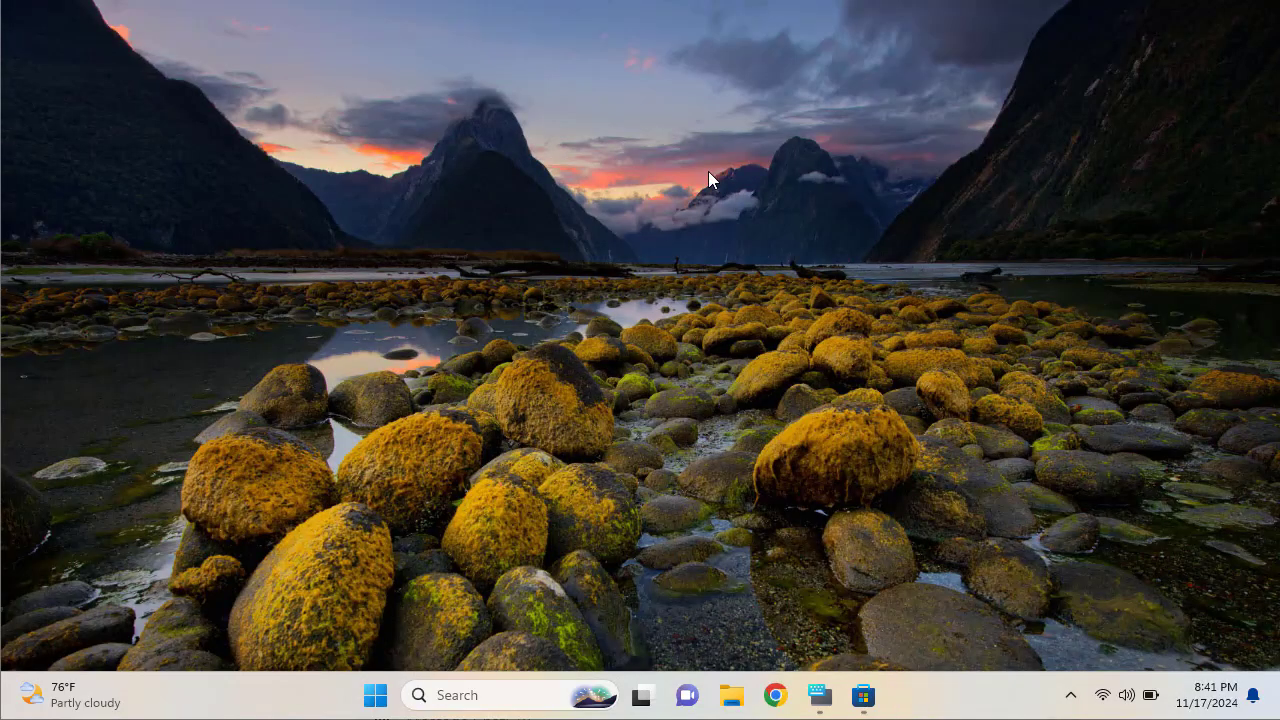
Step: Open and close Display settings, then switch to the Testing desktop through Task View
{"action": "right_click", "coordinate": [708, 171]}
{"action": "left_click", "coordinate": [814, 339]}
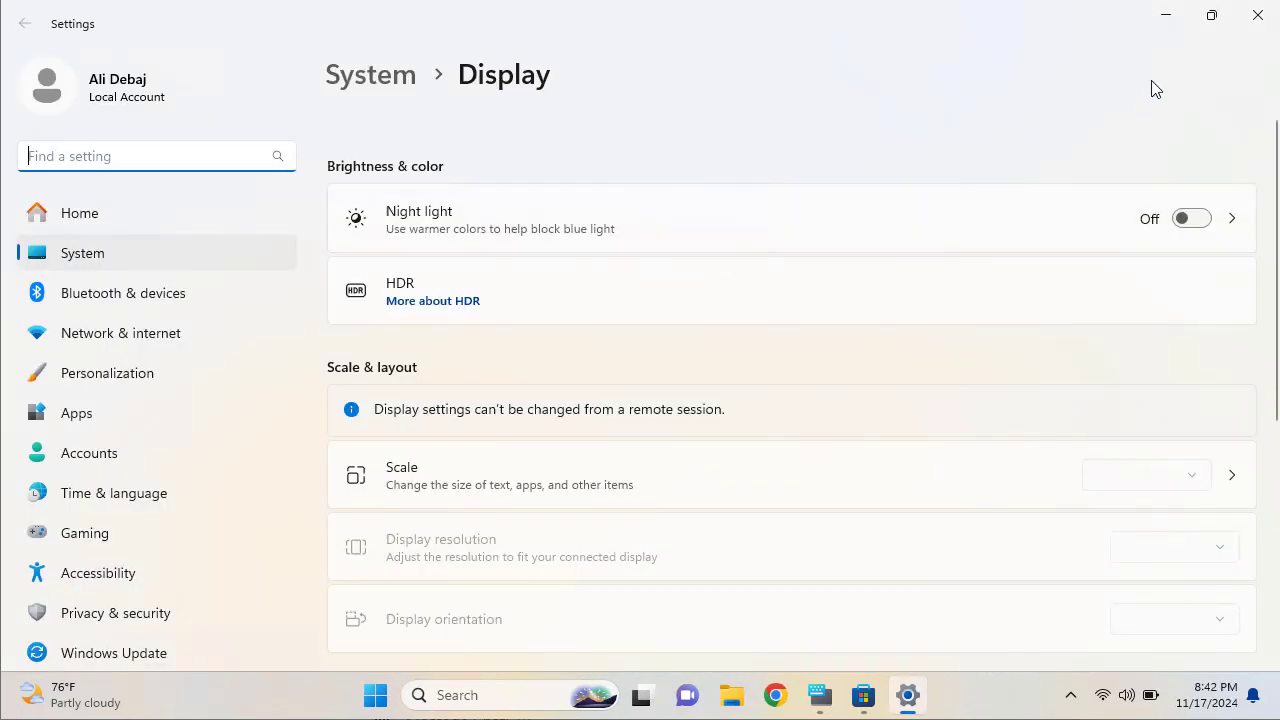
{"action": "left_click", "coordinate": [1256, 16]}
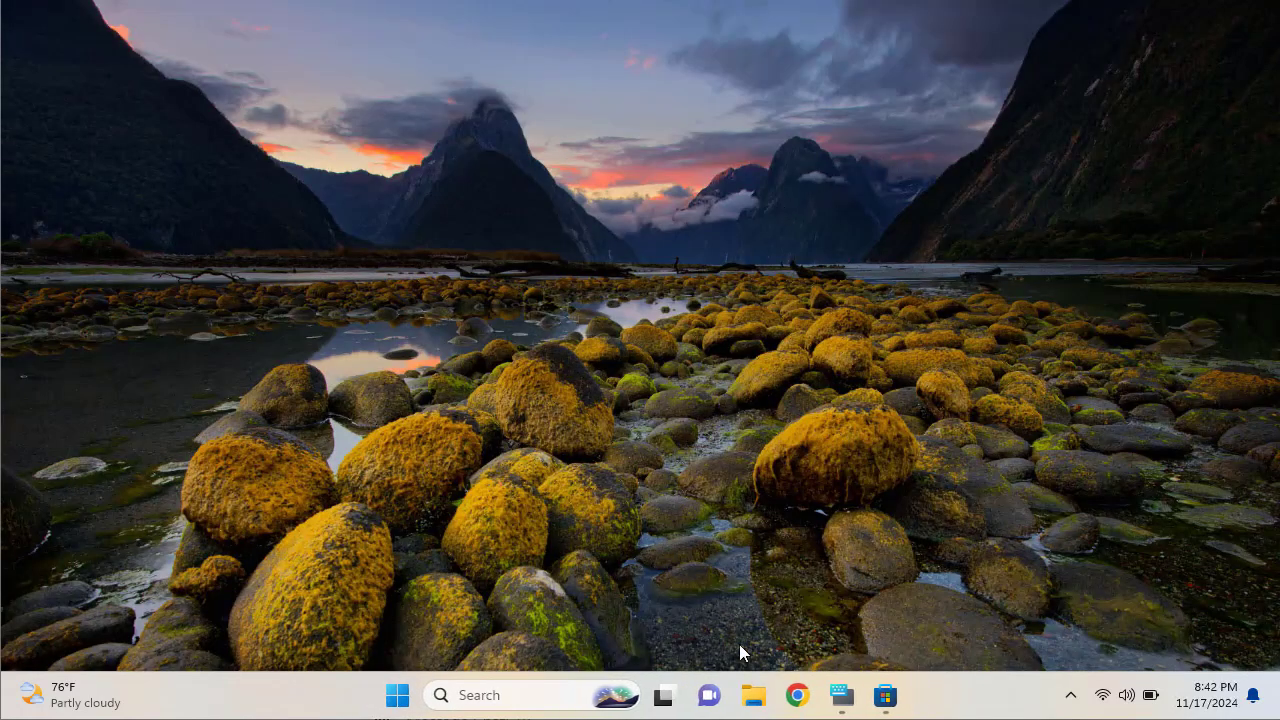
{"action": "left_click", "coordinate": [664, 694]}
{"action": "left_click", "coordinate": [699, 594]}
Step: Set the Testing desktop background type to Picture using the lake sunrise image, then close Settings
{"action": "right_click", "coordinate": [565, 109]}
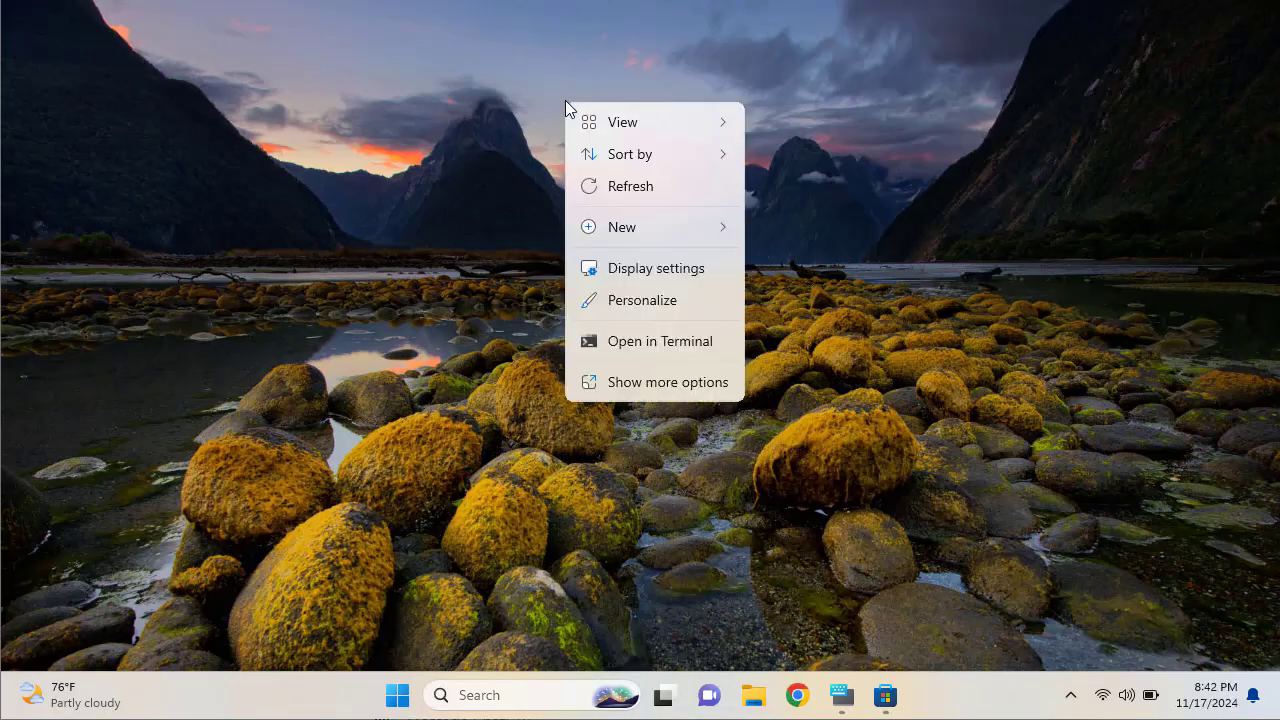
{"action": "left_click", "coordinate": [660, 303]}
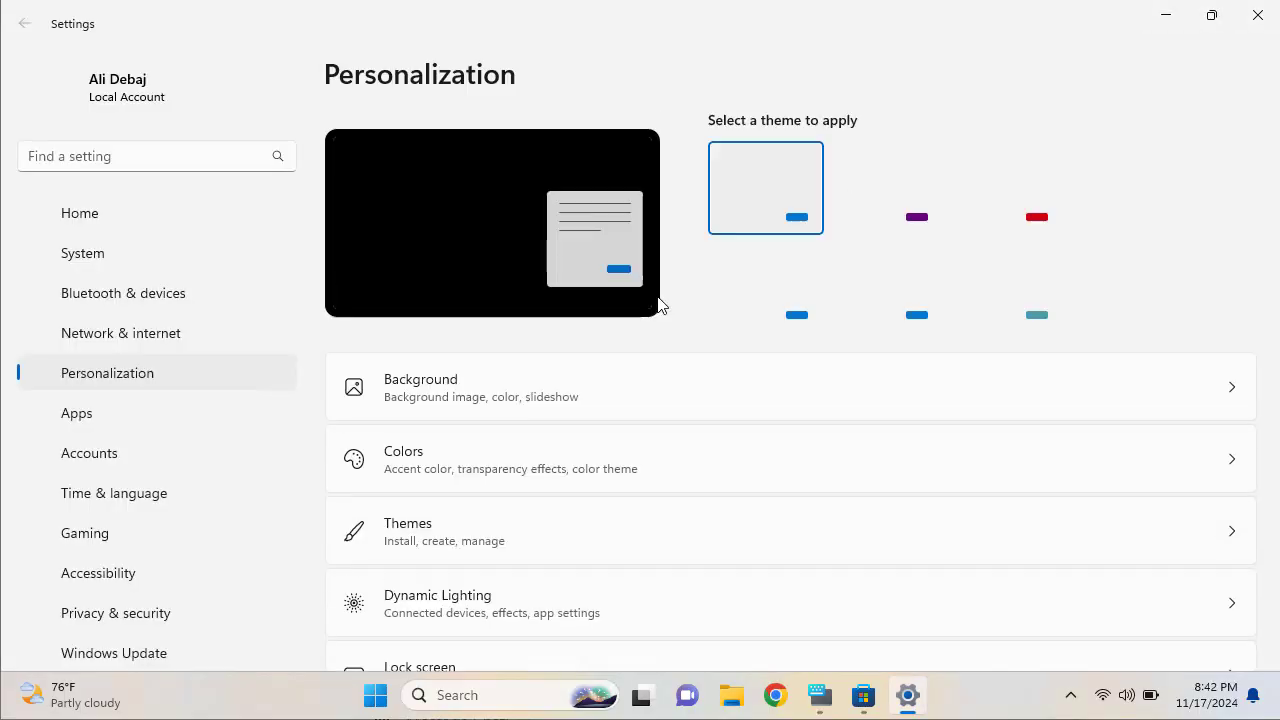
{"action": "left_click", "coordinate": [551, 366]}
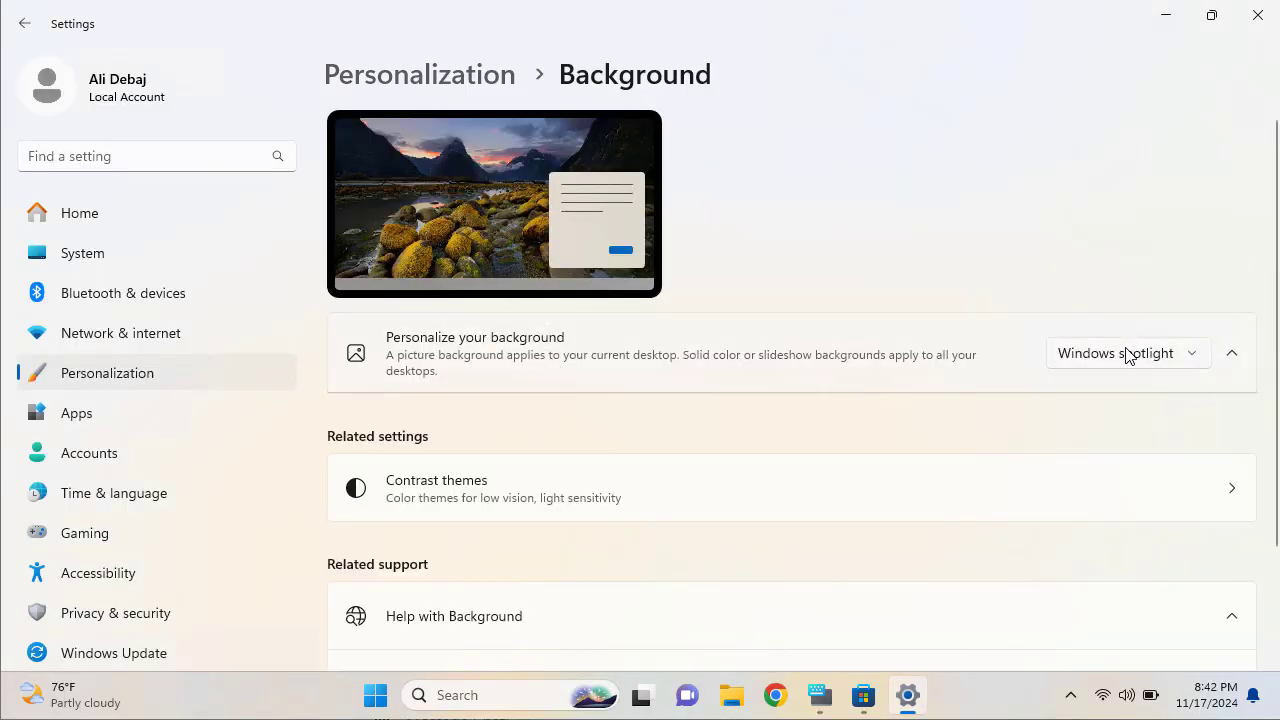
{"action": "left_click", "coordinate": [1128, 355]}
{"action": "left_click", "coordinate": [670, 231]}
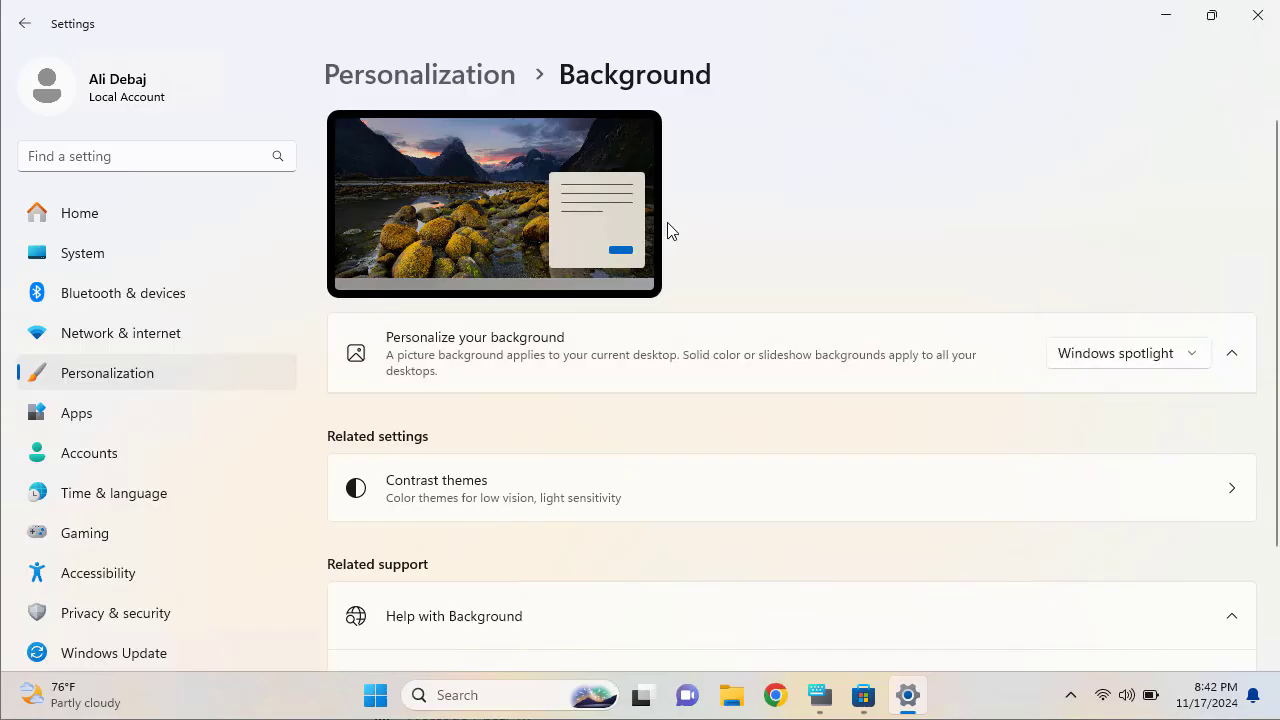
{"action": "left_click", "coordinate": [1128, 357]}
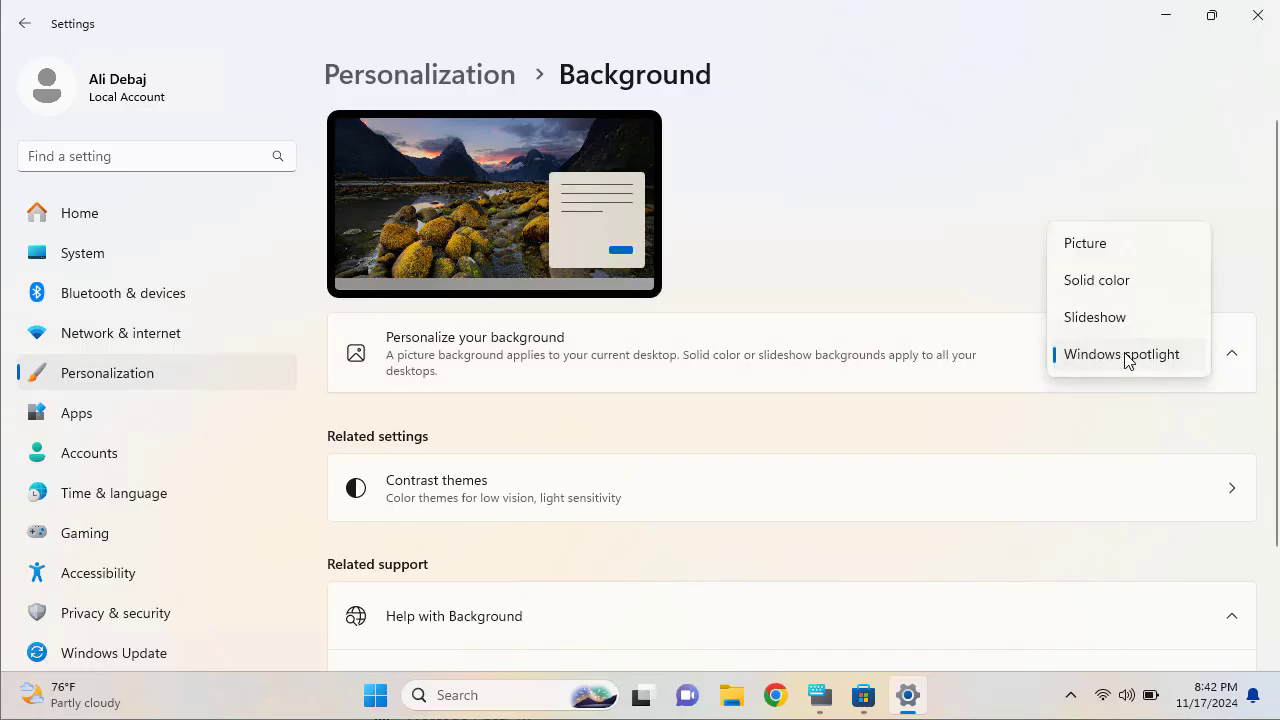
{"action": "left_click", "coordinate": [1117, 248]}
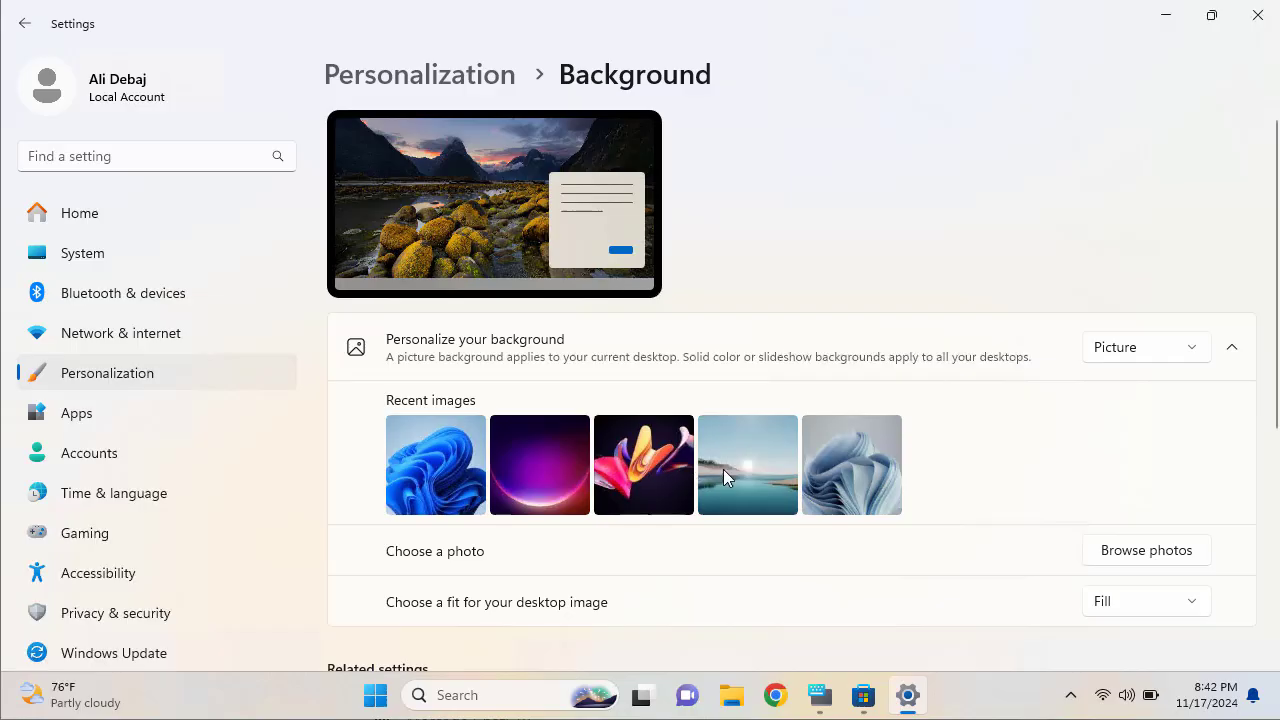
{"action": "left_click", "coordinate": [749, 468]}
{"action": "left_click", "coordinate": [1258, 15]}
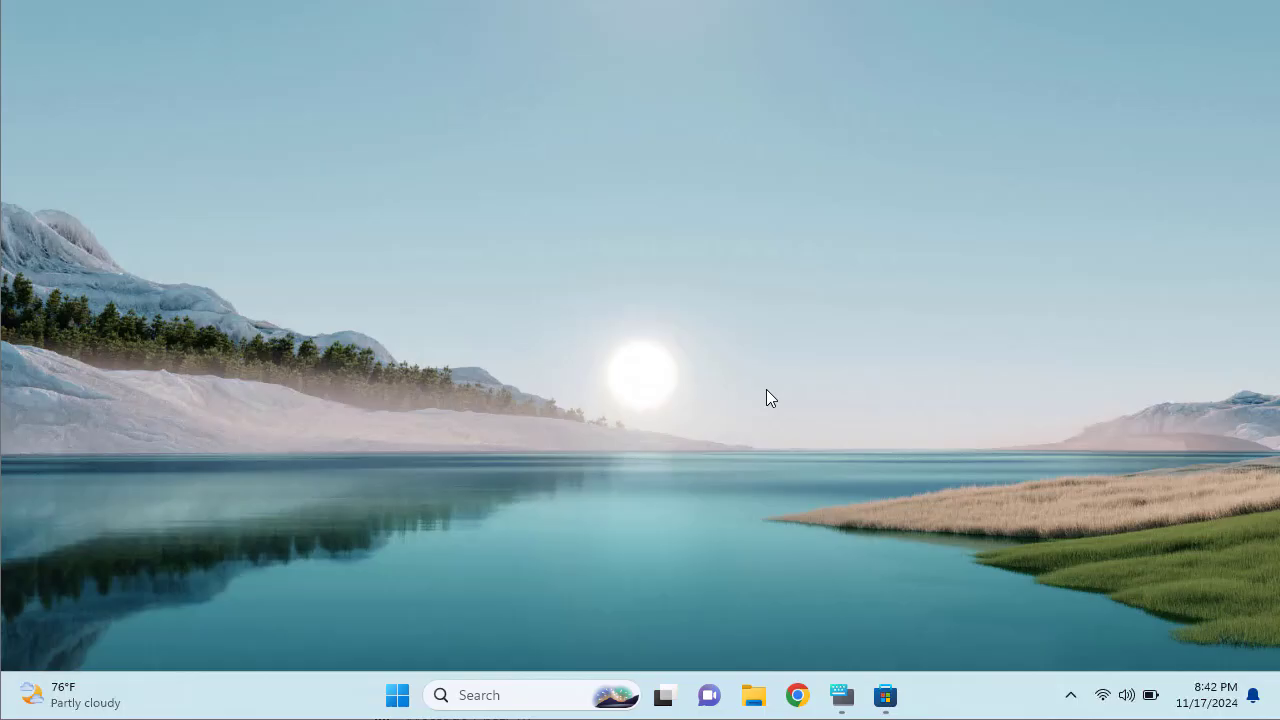
Step: Switch to Desktop 1 and back to Testing using Task View
{"action": "left_click", "coordinate": [663, 695]}
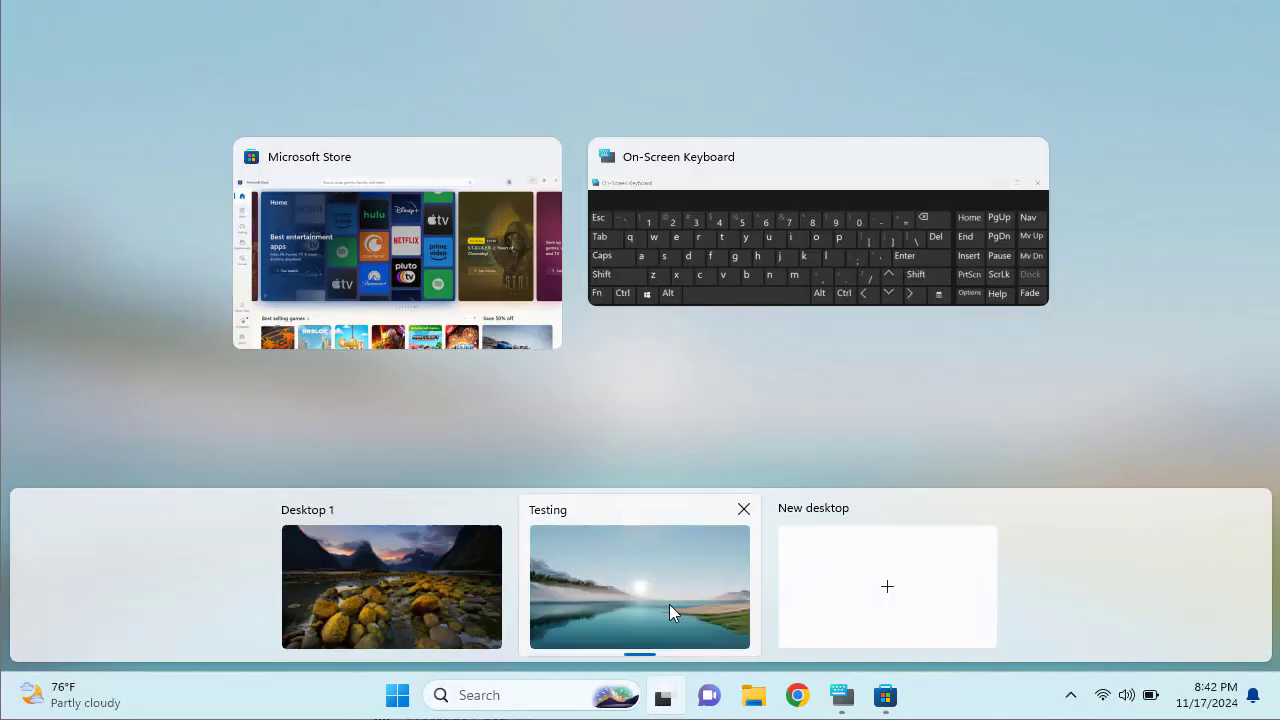
{"action": "left_click", "coordinate": [463, 567]}
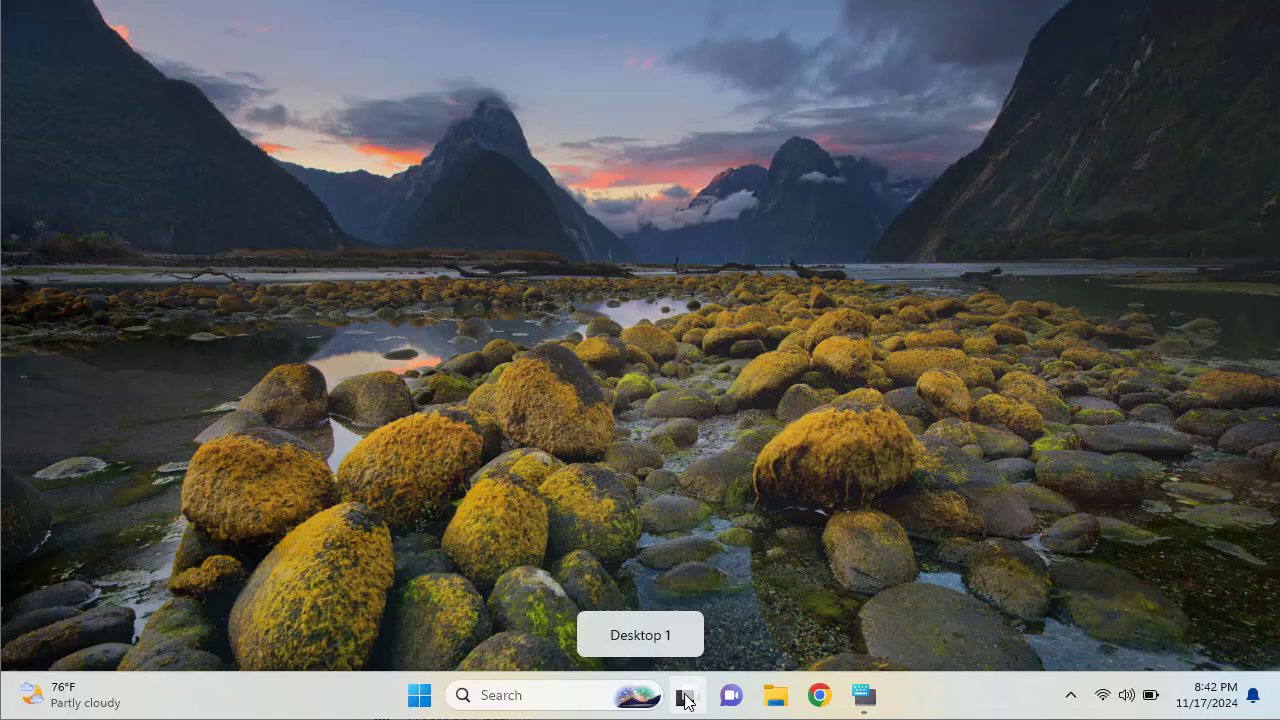
{"action": "mouse_move", "coordinate": [686, 701]}
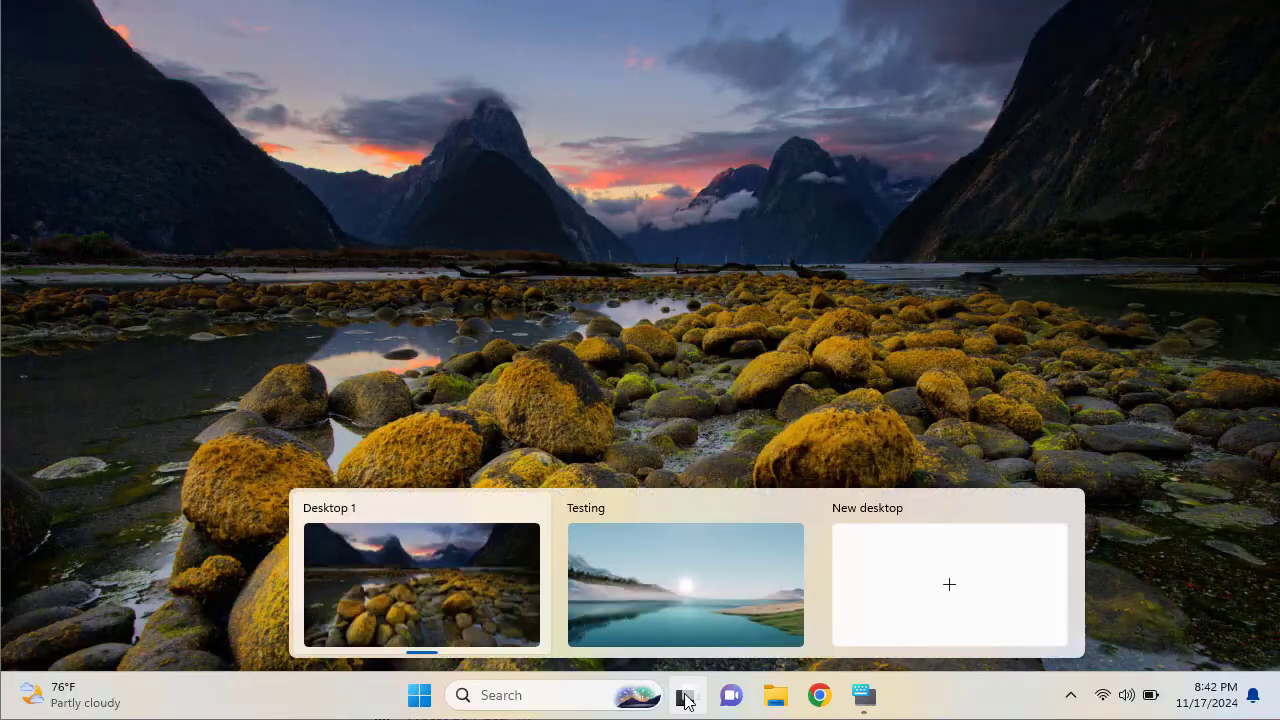
{"action": "left_click", "coordinate": [692, 603]}
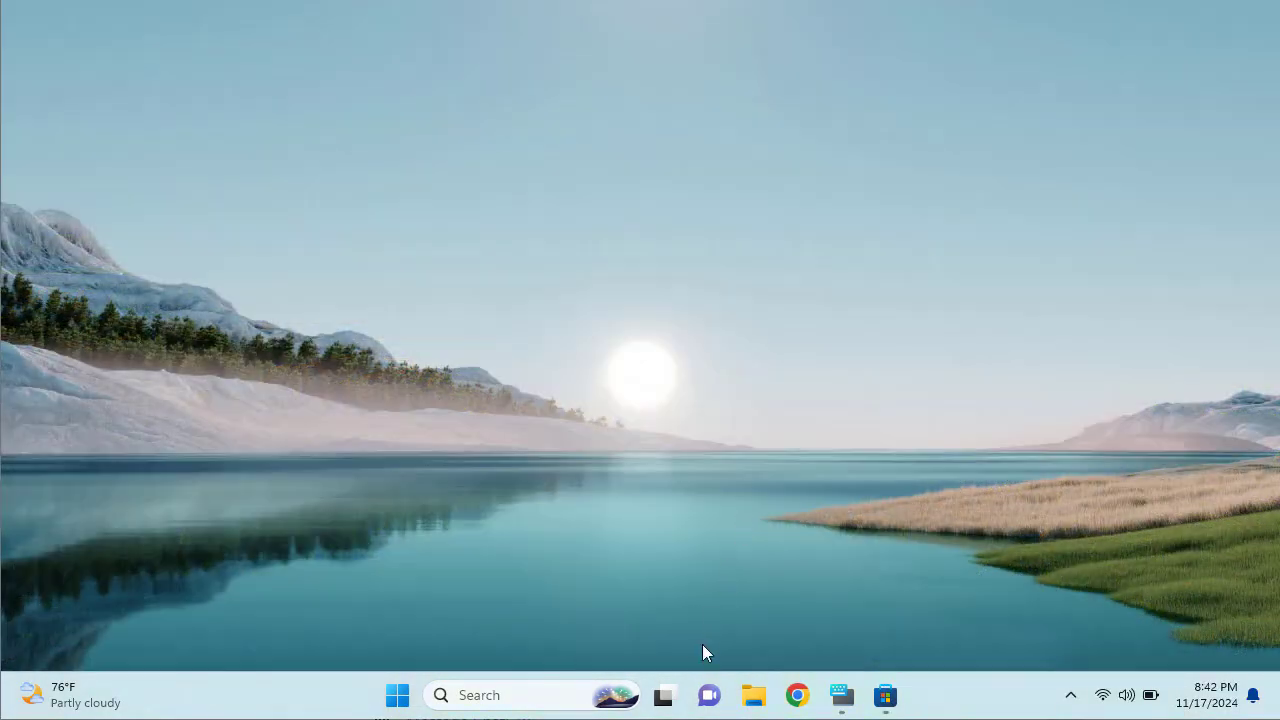
Step: Repeat the Desktop 1 and Testing switch, then reopen the desktops overview
{"action": "left_click", "coordinate": [662, 695]}
{"action": "left_click", "coordinate": [466, 561]}
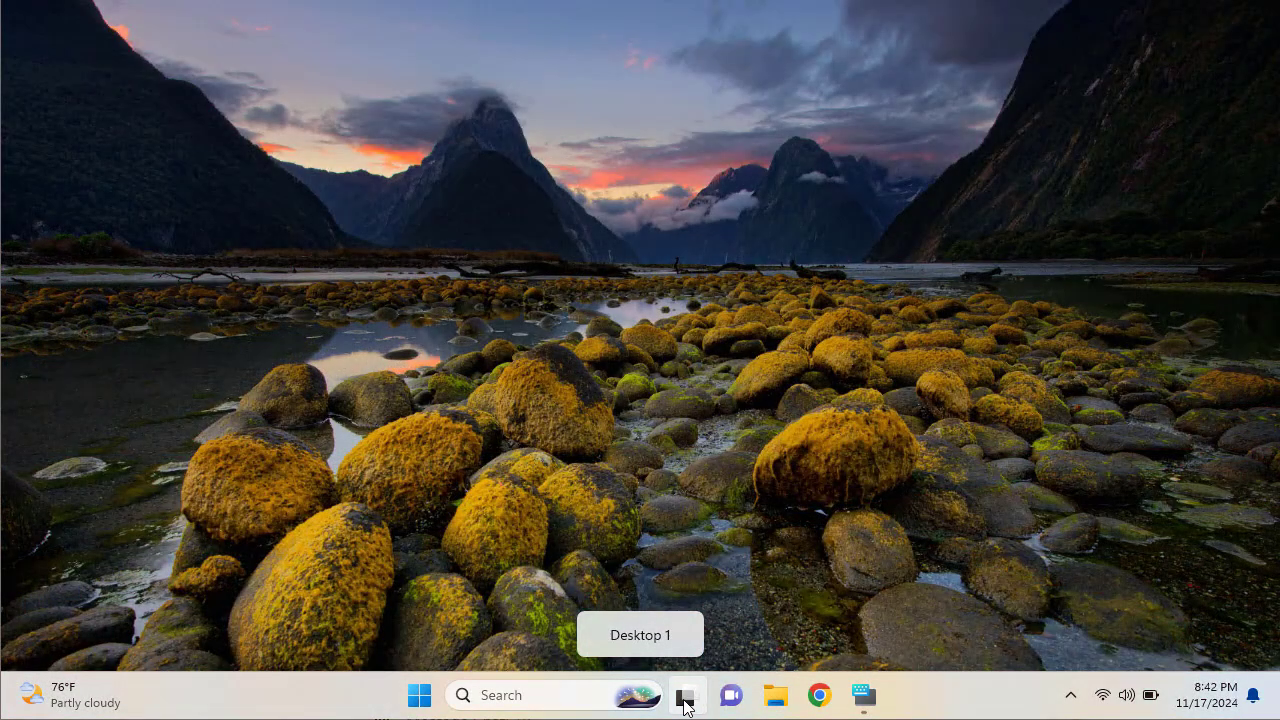
{"action": "left_click", "coordinate": [684, 705]}
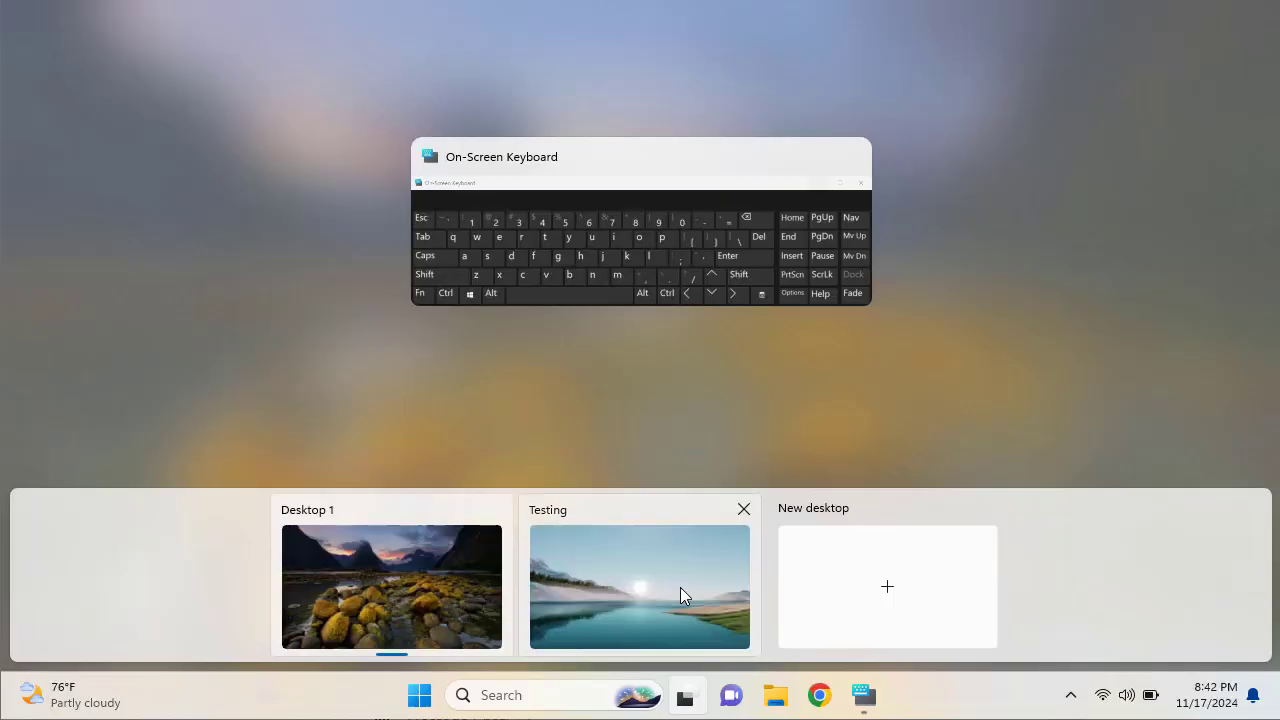
{"action": "left_click", "coordinate": [680, 587]}
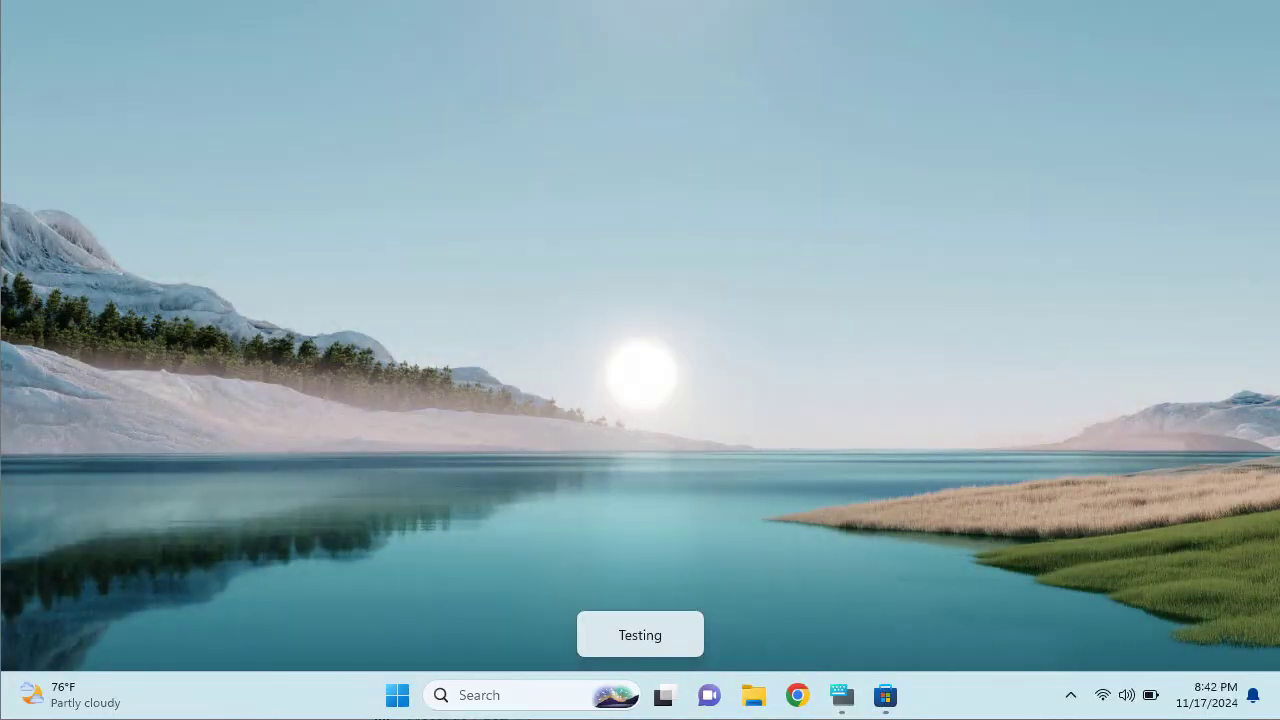
{"action": "left_click", "coordinate": [663, 695]}
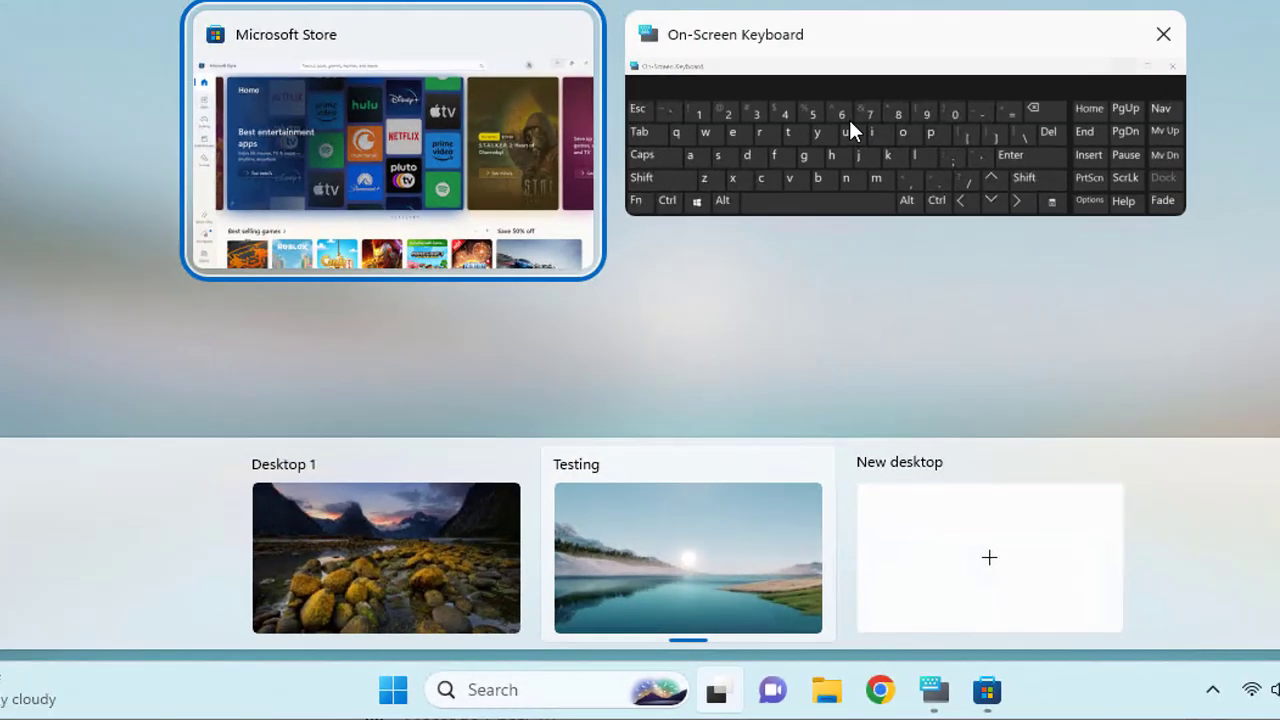
Step: Close the Testing desktop with Ctrl+Win+F4 on the On-Screen Keyboard
{"action": "left_click", "coordinate": [806, 5]}
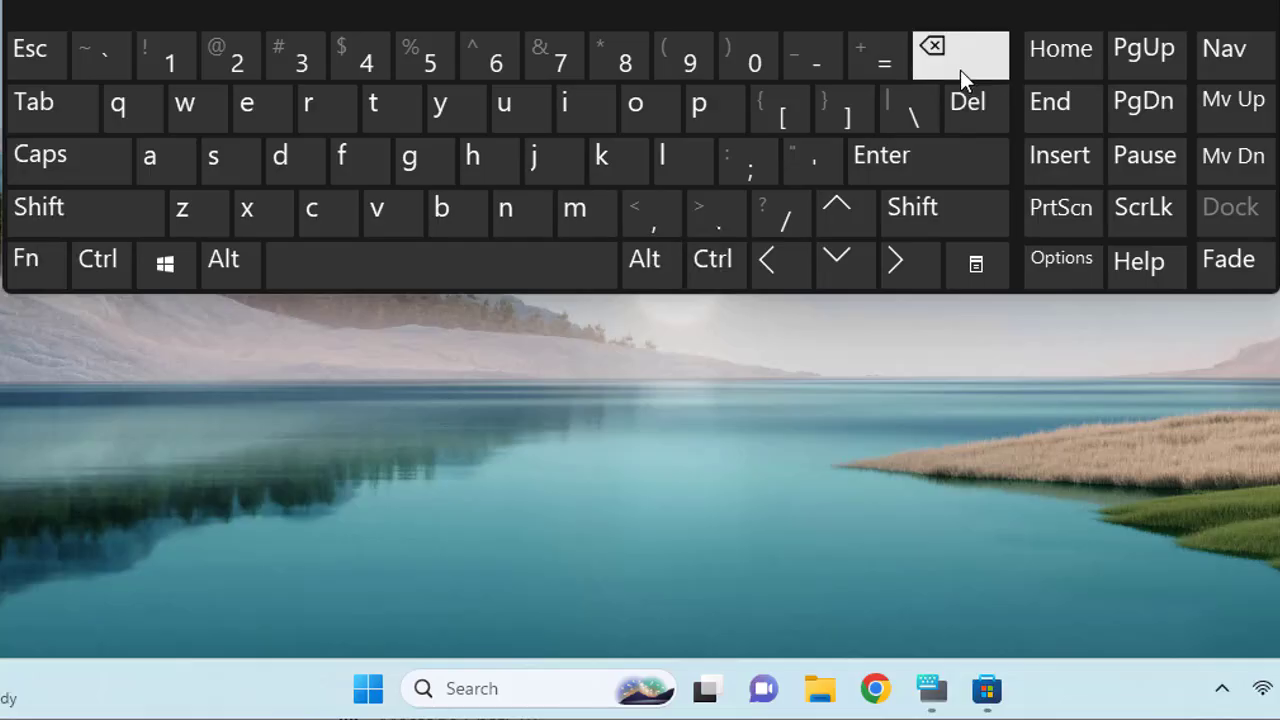
{"action": "left_click", "coordinate": [26, 259]}
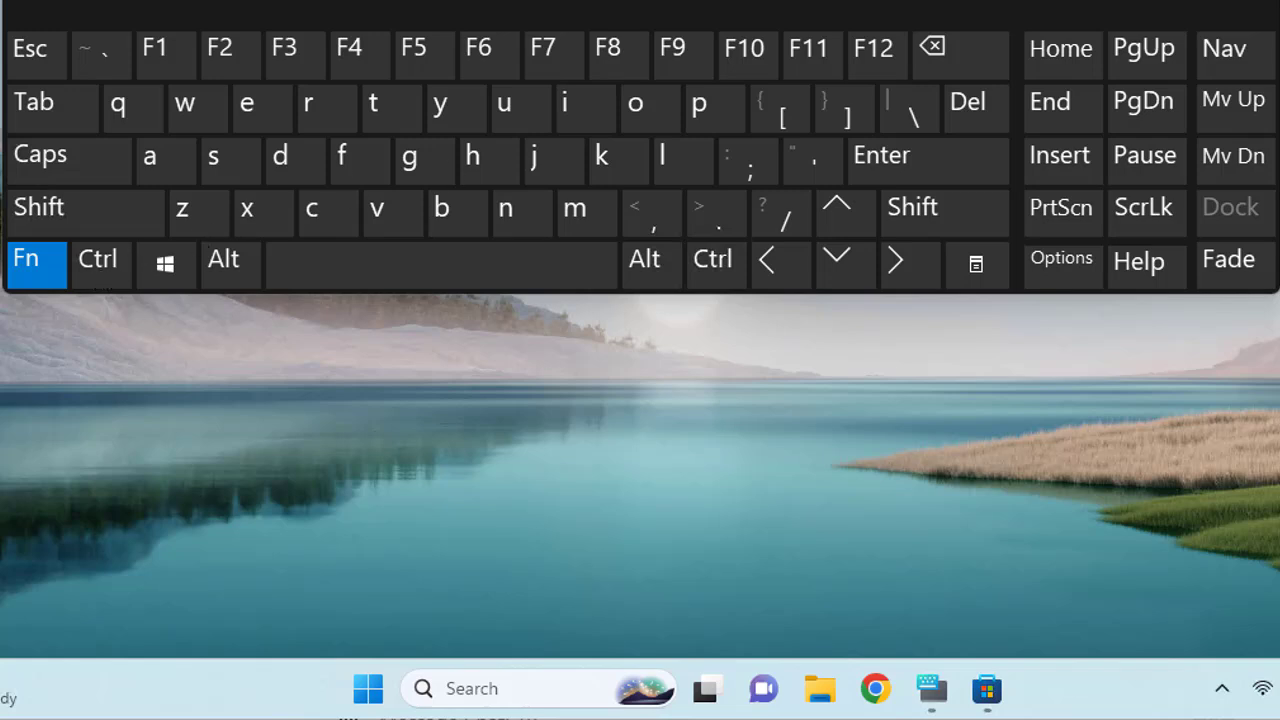
{"action": "left_click", "coordinate": [26, 259]}
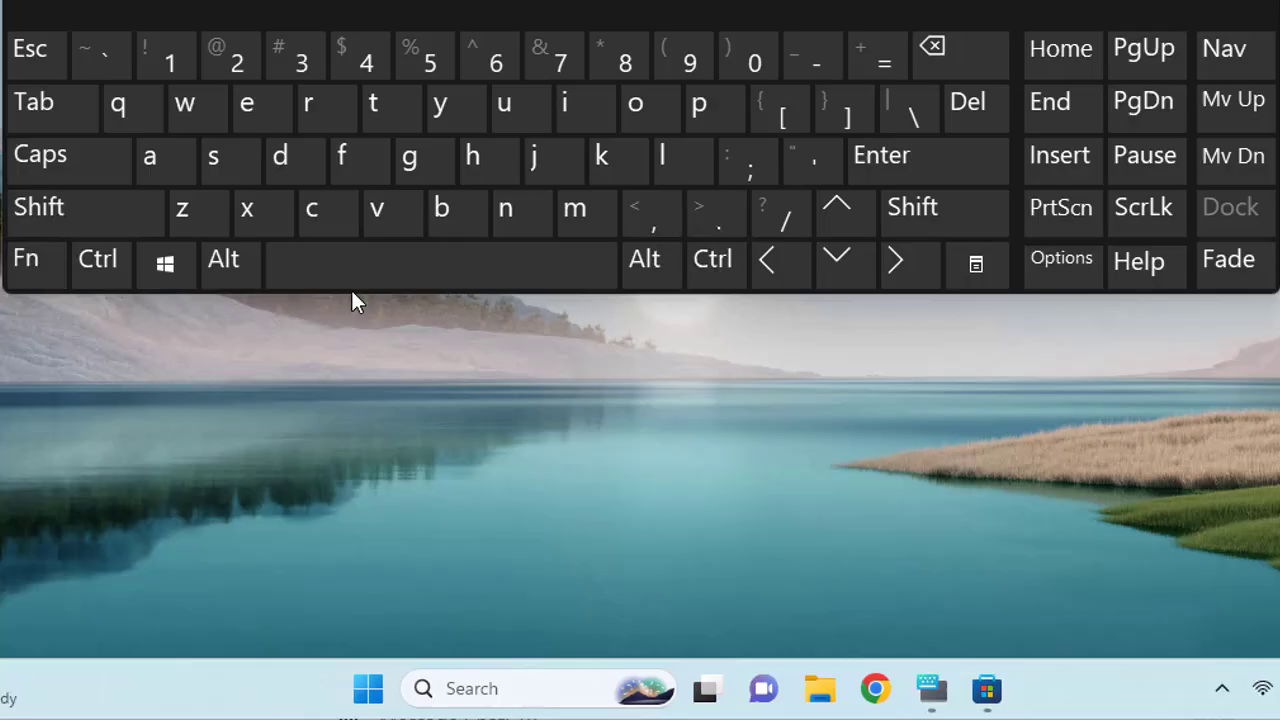
{"action": "left_click", "coordinate": [25, 266]}
{"action": "left_click", "coordinate": [99, 266]}
{"action": "left_click", "coordinate": [166, 272]}
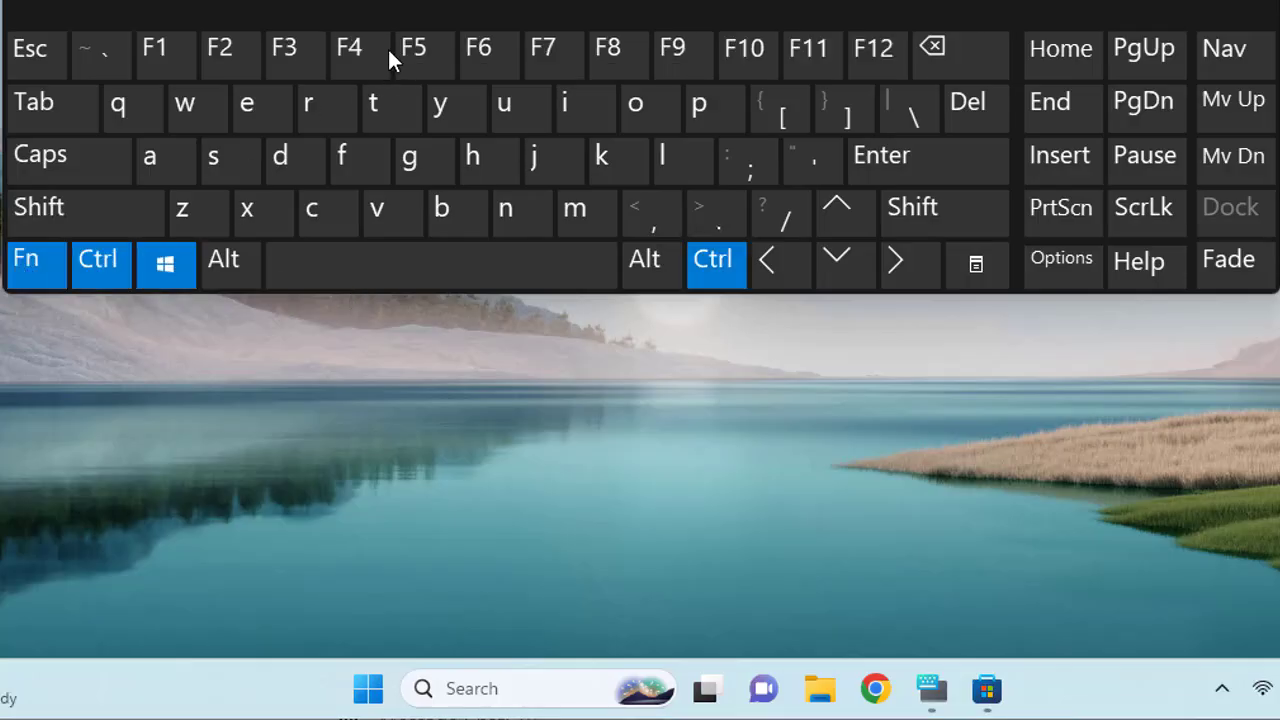
{"action": "left_click", "coordinate": [378, 49]}
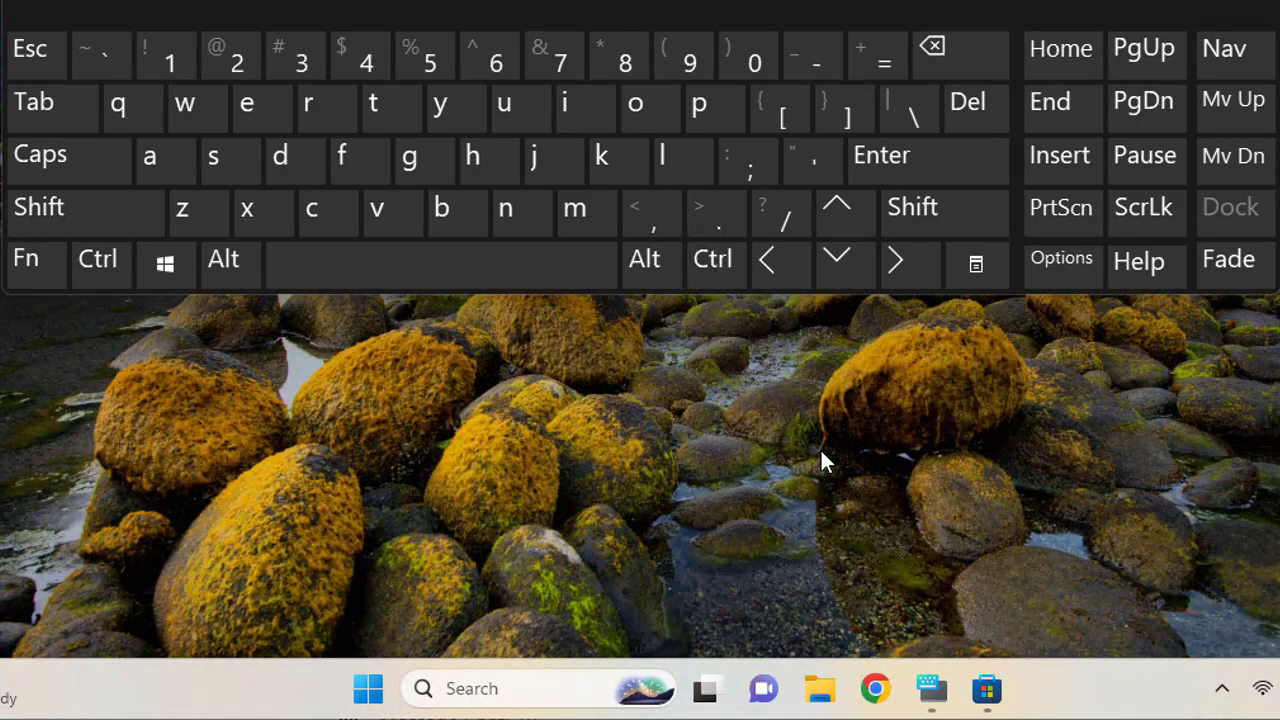
Step: Create Desktop 2 by pressing Ctrl+Win+D on the On-Screen Keyboard
{"action": "left_click", "coordinate": [100, 262]}
{"action": "left_click", "coordinate": [160, 268]}
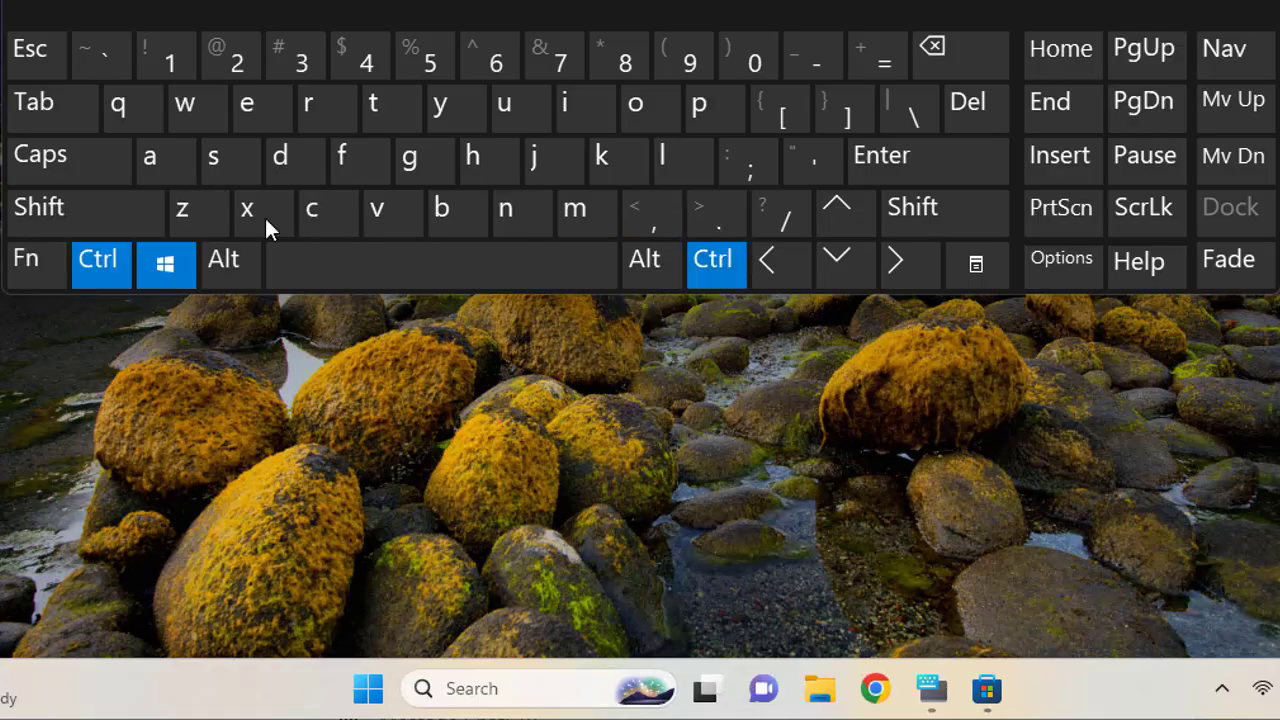
{"action": "left_click", "coordinate": [301, 162]}
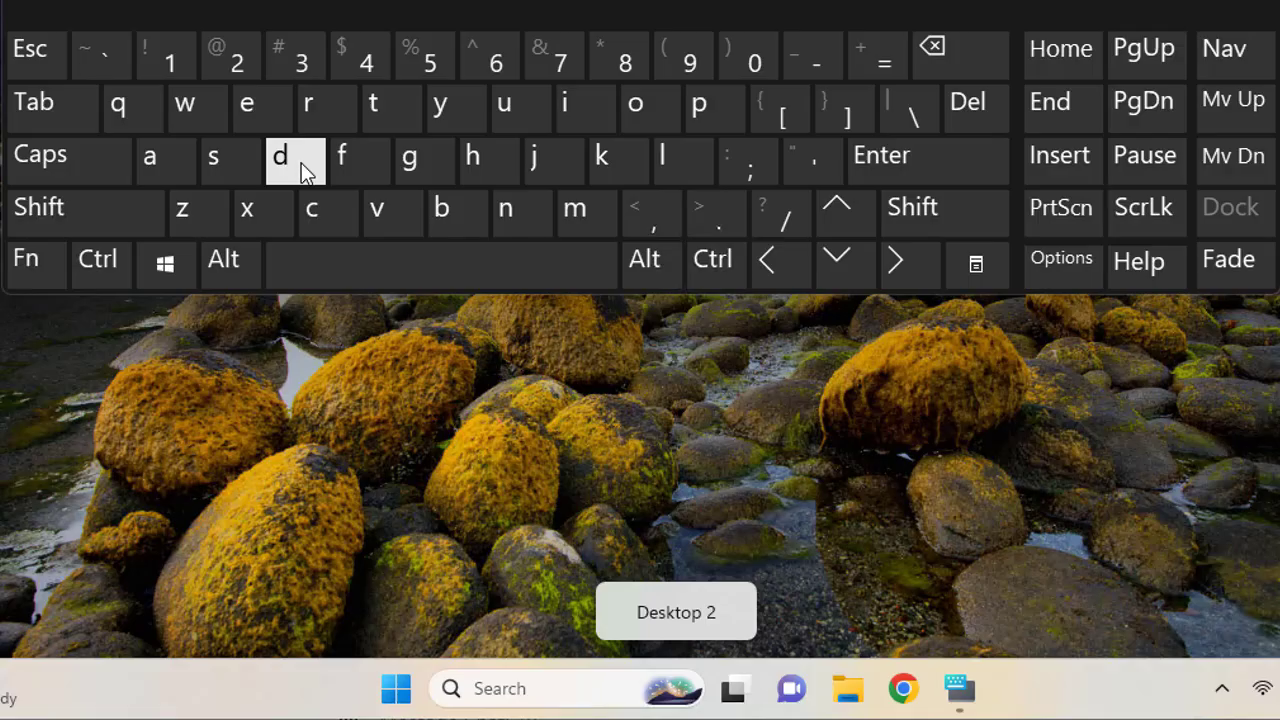